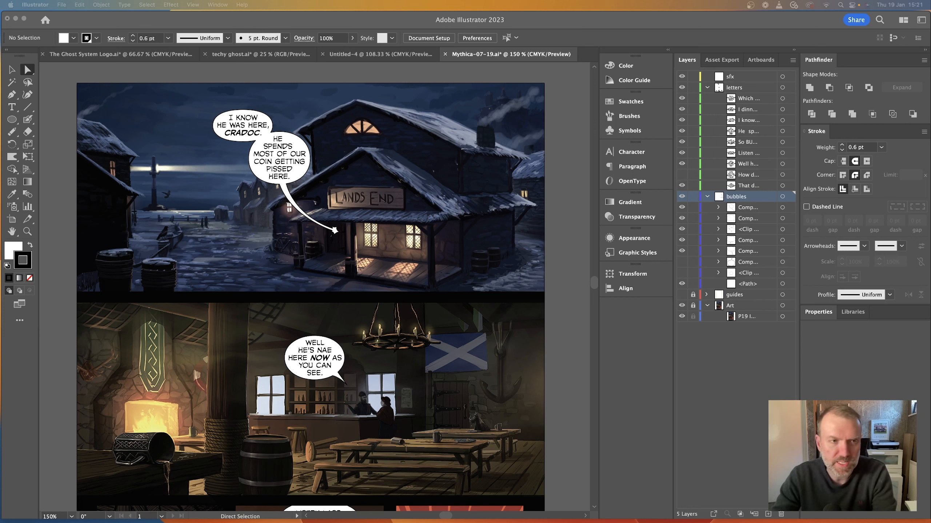
# - Examine the star-shaped burst at the end of the balloon tail by the tavern door up close
pyautogui.click(332, 230)
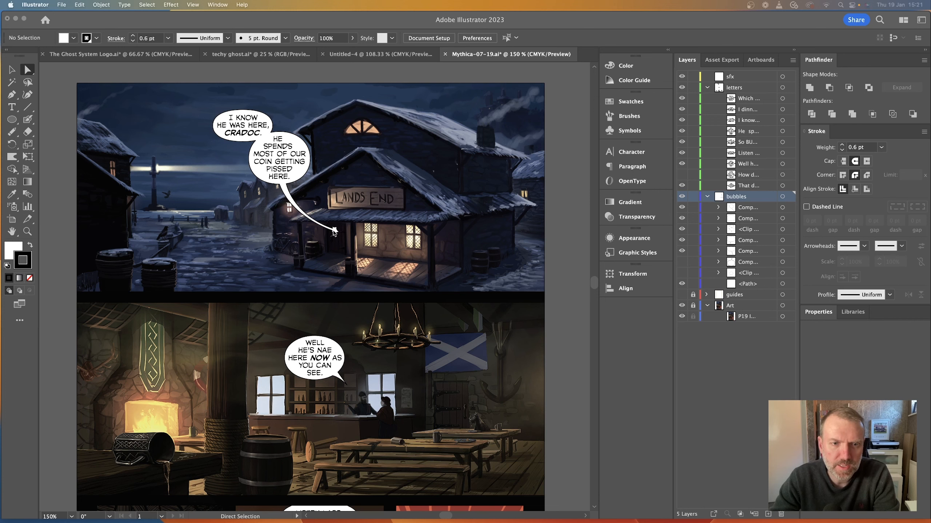
pyautogui.moveTo(333, 231); pyautogui.dragTo(336, 231)
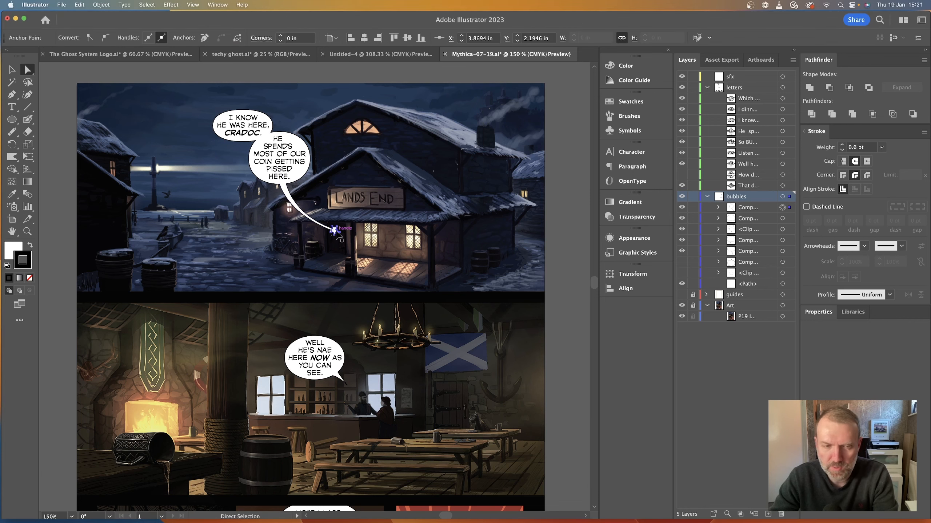
pyautogui.press('super+equal')
pyautogui.press('super+equal')
pyautogui.press('super+equal')
pyautogui.press('super+equal')
pyautogui.press('super+equal')
pyautogui.click(339, 273)
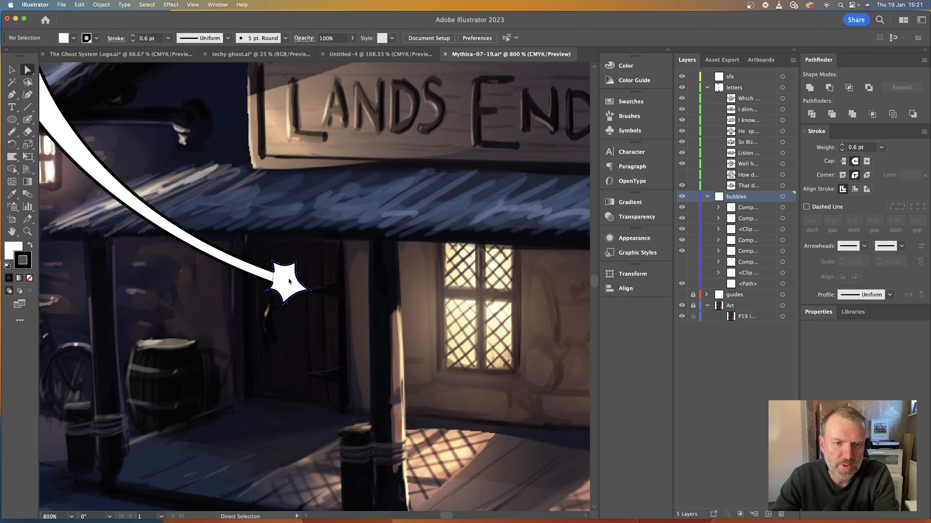
pyautogui.scroll(3, 293, 280)
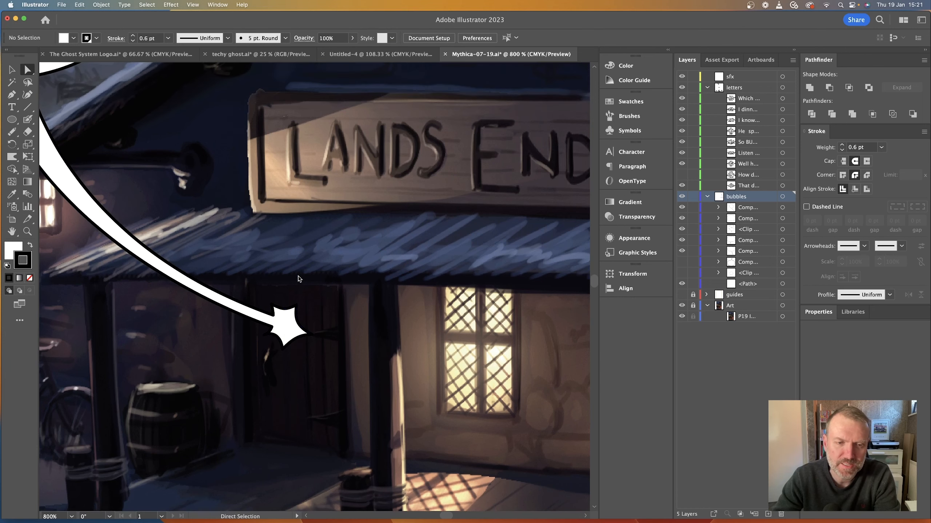
pyautogui.hscroll(-3, 298, 279)
pyautogui.press('super+minus')
pyautogui.press('super+minus')
pyautogui.press('super+minus')
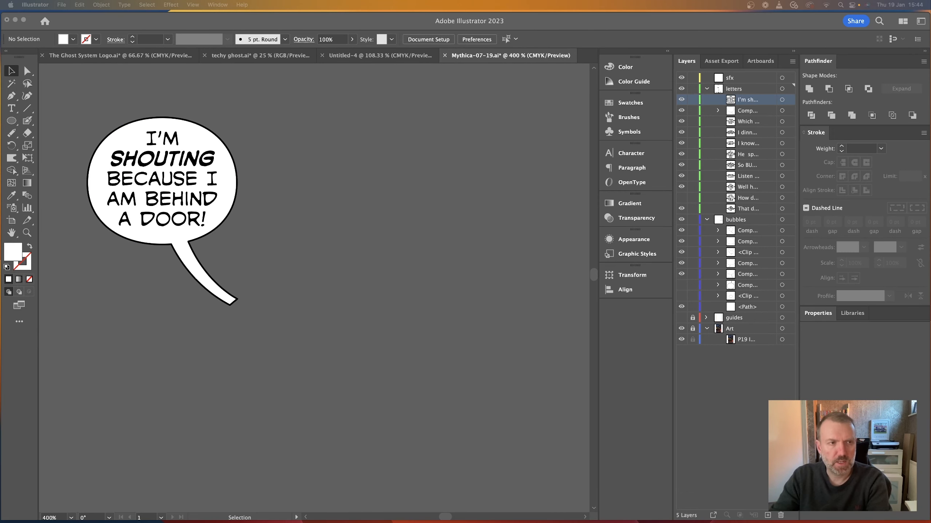
# - Draw a closed, irregular five-sided polygon about 0.71 × 0.63 in beside the shouting balloon with the Pen tool
pyautogui.click(12, 97)
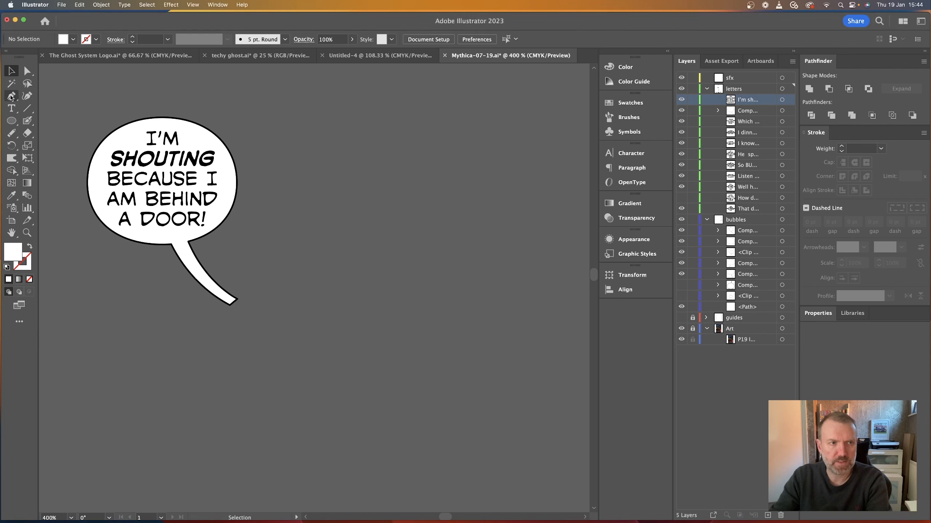
pyautogui.click(11, 97)
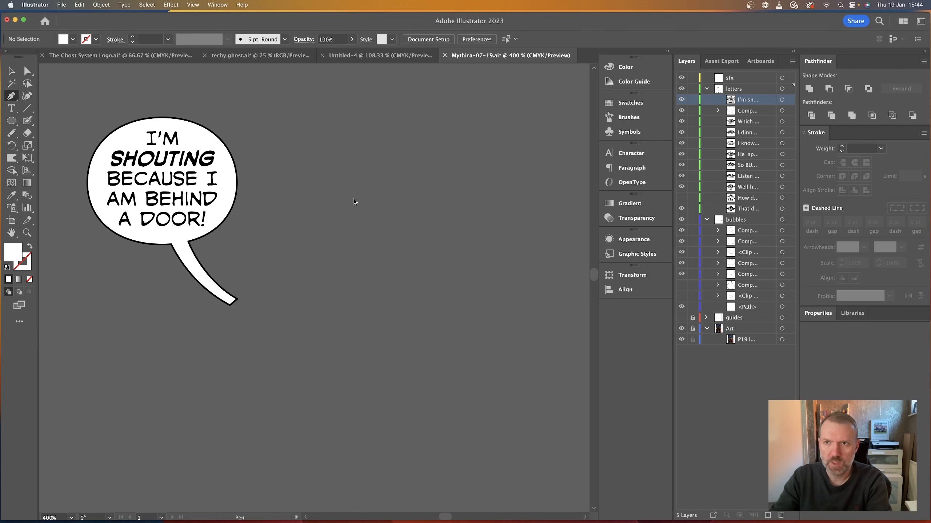
pyautogui.click(350, 245)
pyautogui.click(310, 301)
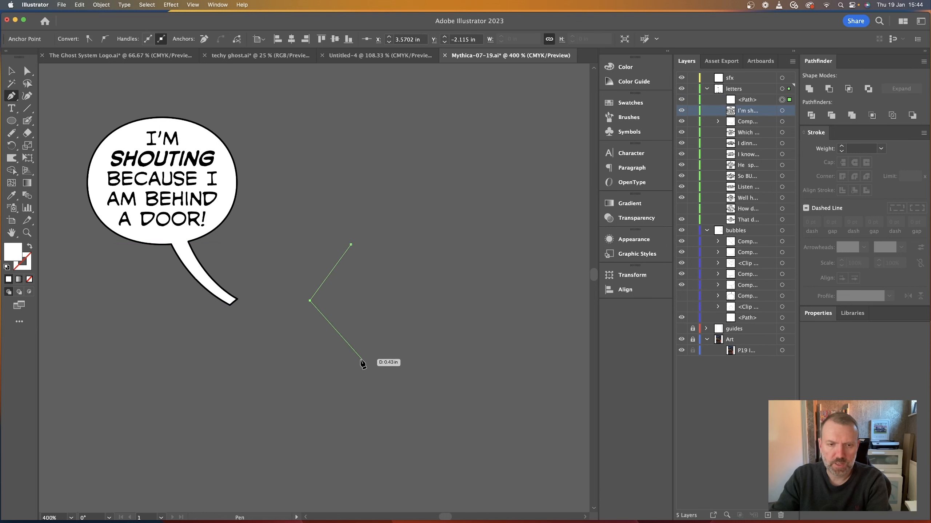
pyautogui.click(361, 359)
pyautogui.click(439, 315)
pyautogui.click(425, 245)
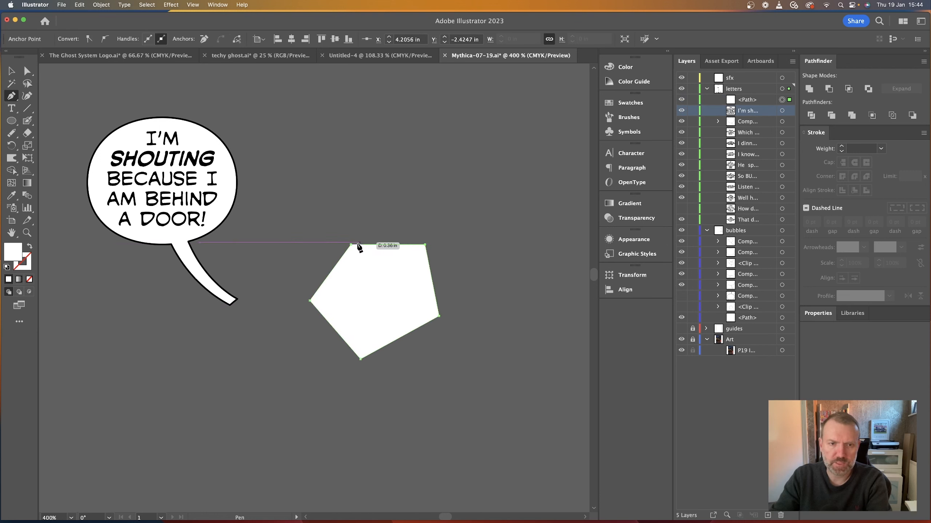
pyautogui.click(351, 244)
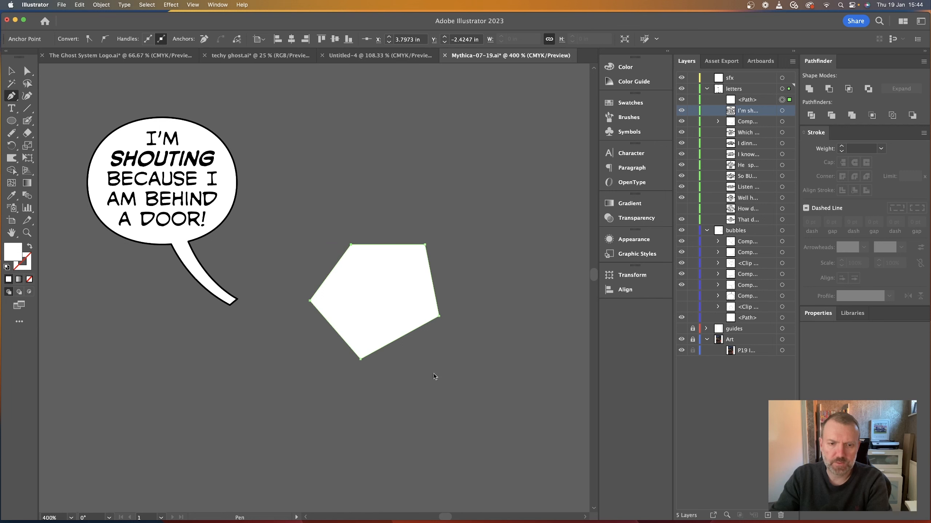
# - Draw a second closed, irregular polygon with six corners below the five-sided one with the Pen tool
pyautogui.click(416, 385)
pyautogui.click(379, 436)
pyautogui.click(408, 481)
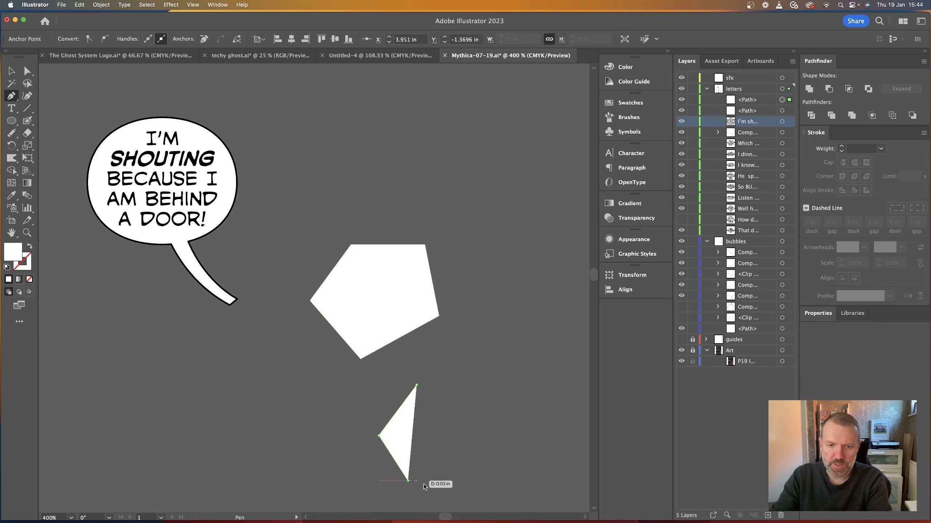
pyautogui.click(469, 494)
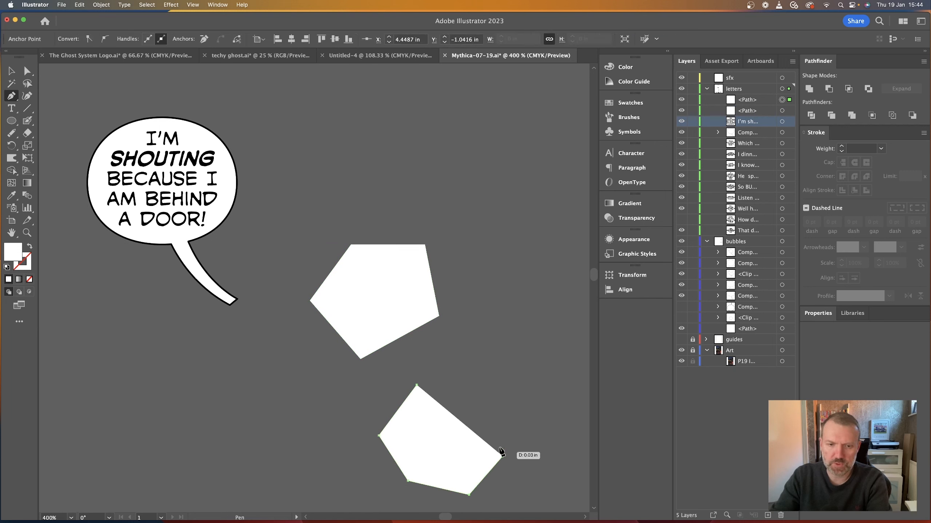
pyautogui.click(502, 456)
pyautogui.click(499, 392)
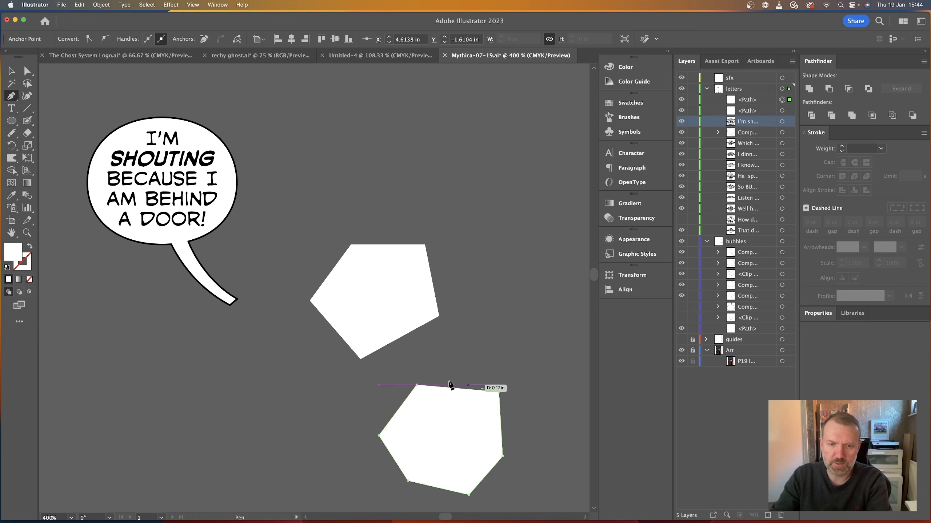
pyautogui.click(416, 385)
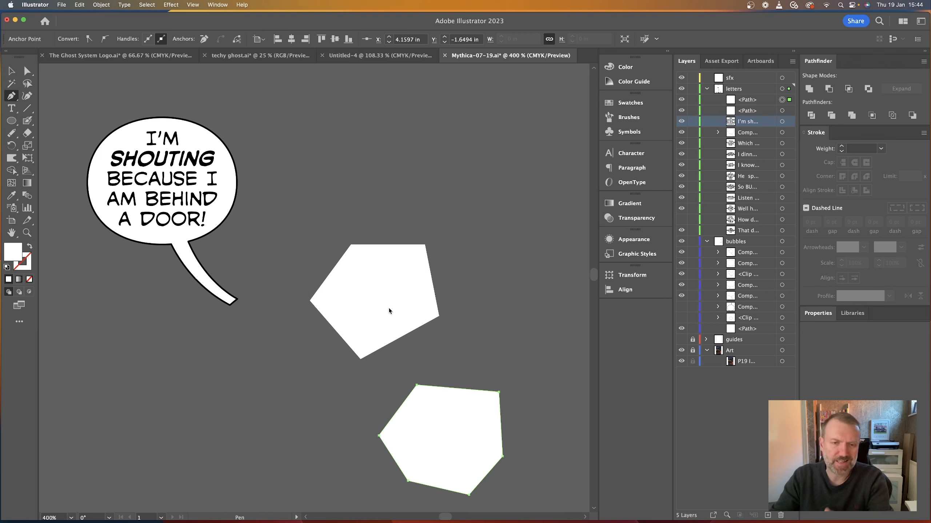
# - Move the five-sided polygon slightly up and to the right and apply a Pucker & Bloat effect of -26% to it
pyautogui.click(12, 71)
pyautogui.moveTo(408, 330); pyautogui.dragTo(427, 284)
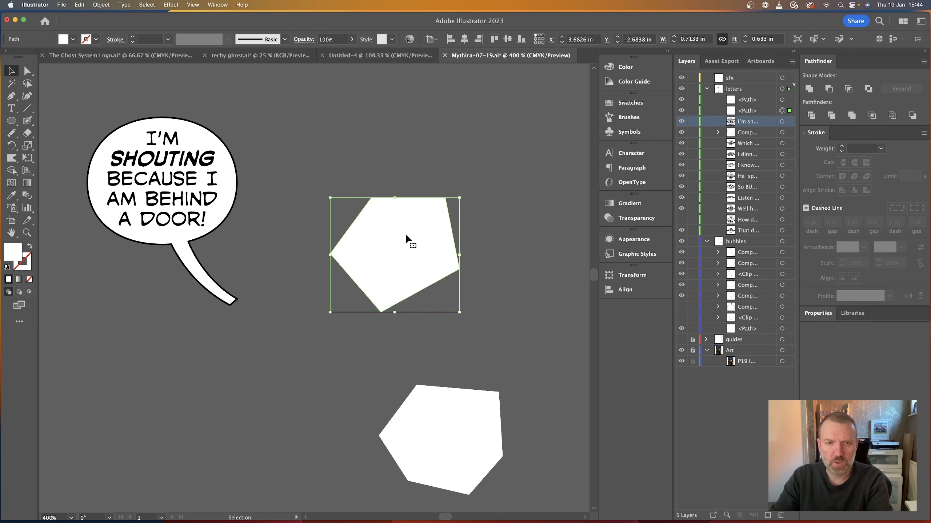
pyautogui.click(171, 4)
pyautogui.moveTo(252, 90)
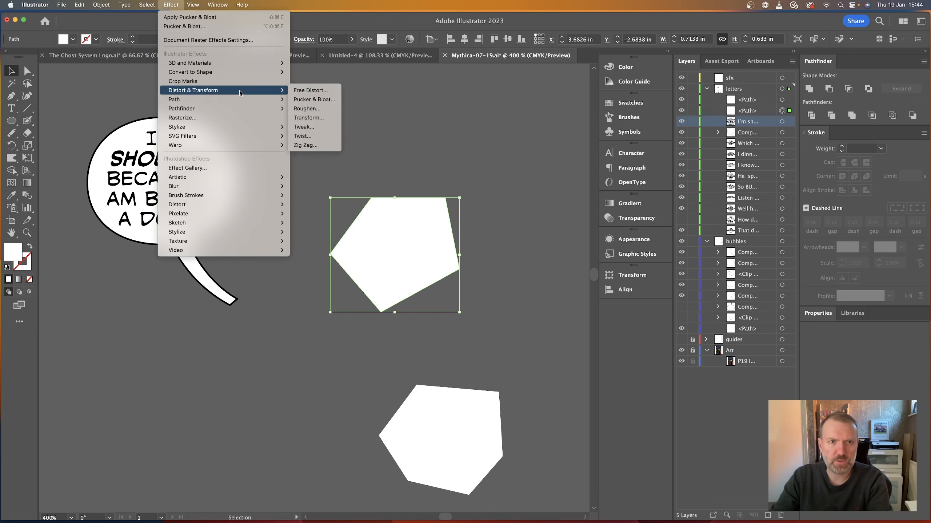
pyautogui.click(314, 100)
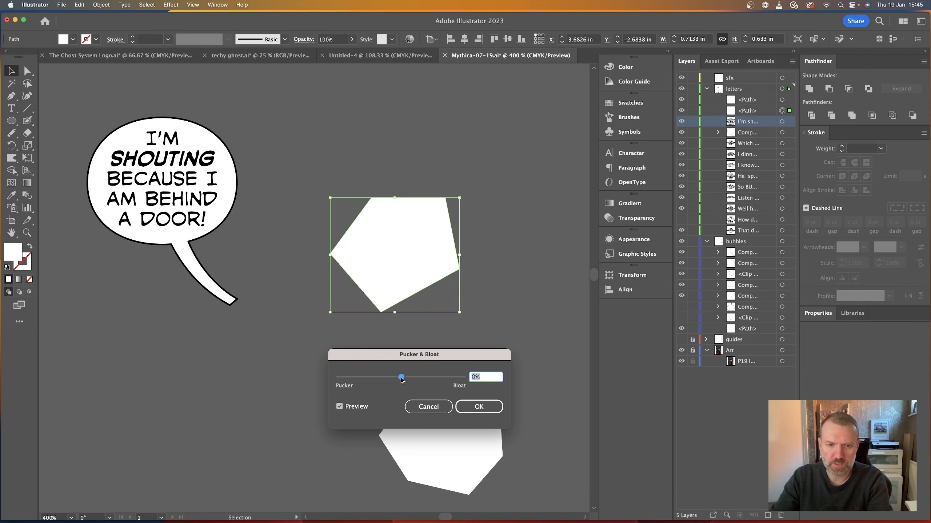
pyautogui.moveTo(401, 378); pyautogui.dragTo(377, 380)
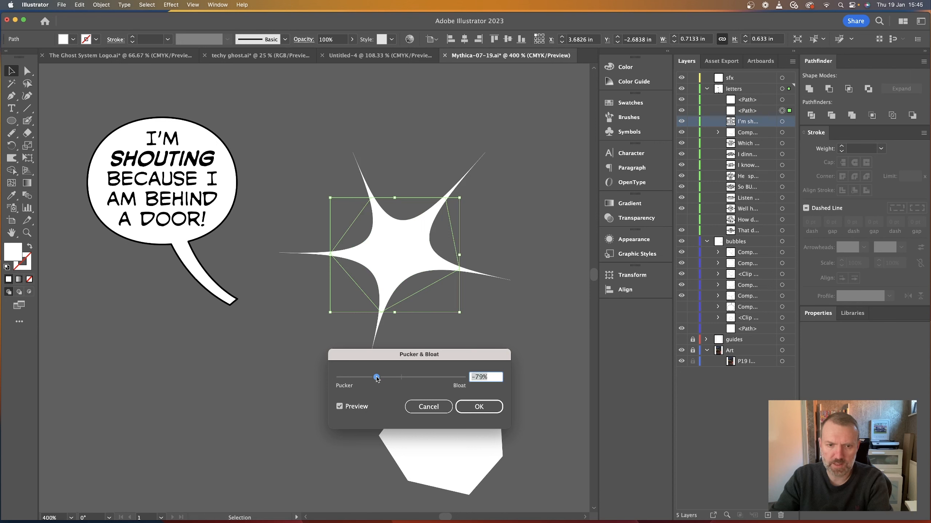
pyautogui.moveTo(377, 380); pyautogui.dragTo(393, 380)
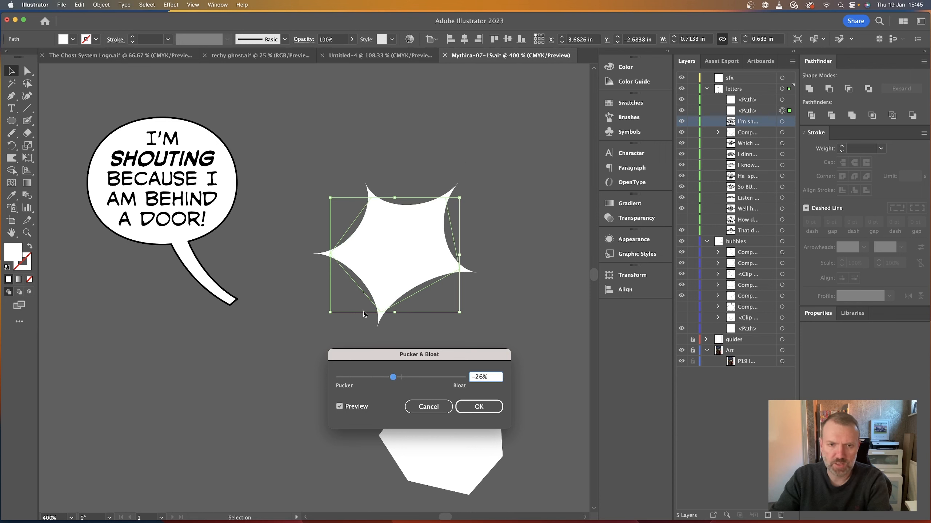
pyautogui.click(477, 408)
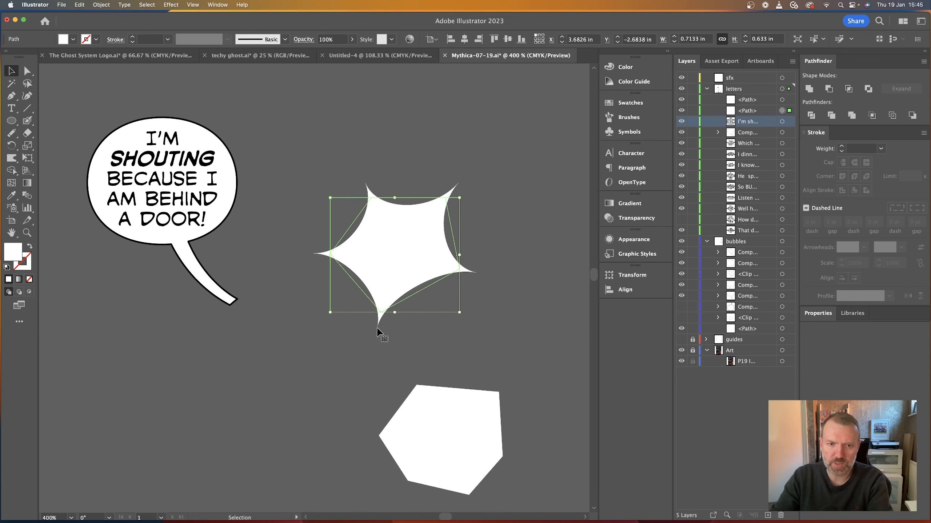
# - Check the puckered shape's applied effect and expand its appearance into an editable path
pyautogui.click(636, 239)
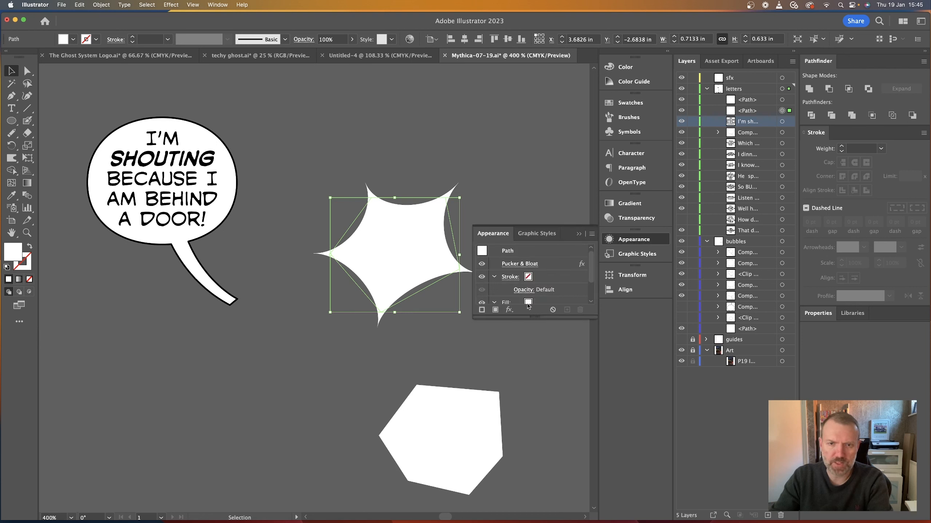
pyautogui.click(410, 233)
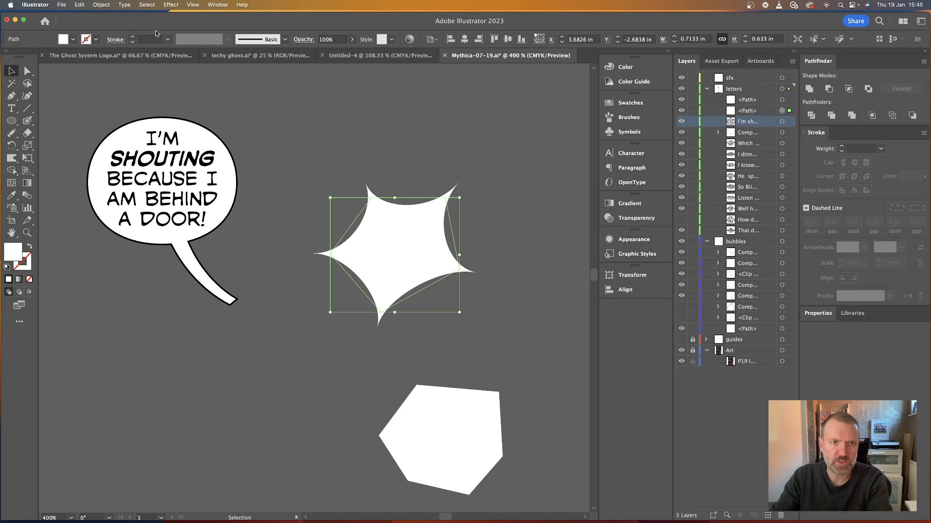
pyautogui.click(101, 5)
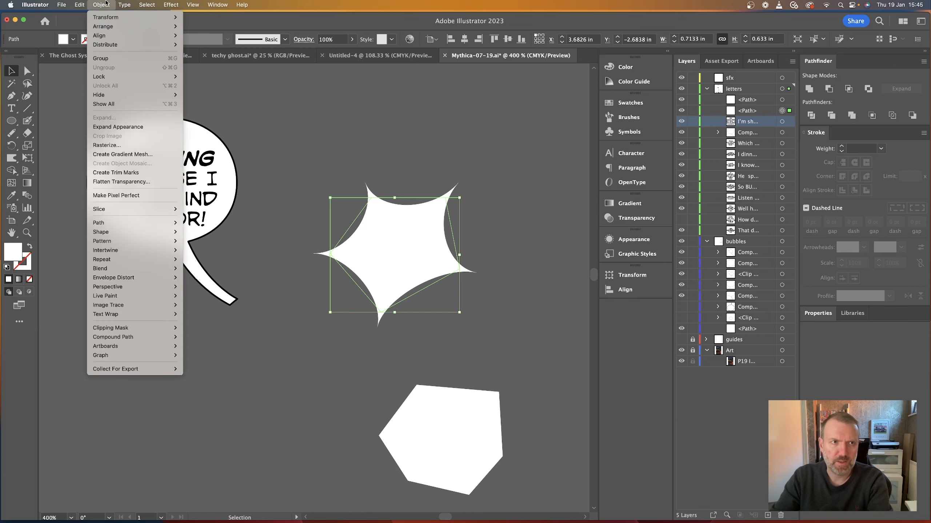
pyautogui.moveTo(80, 3)
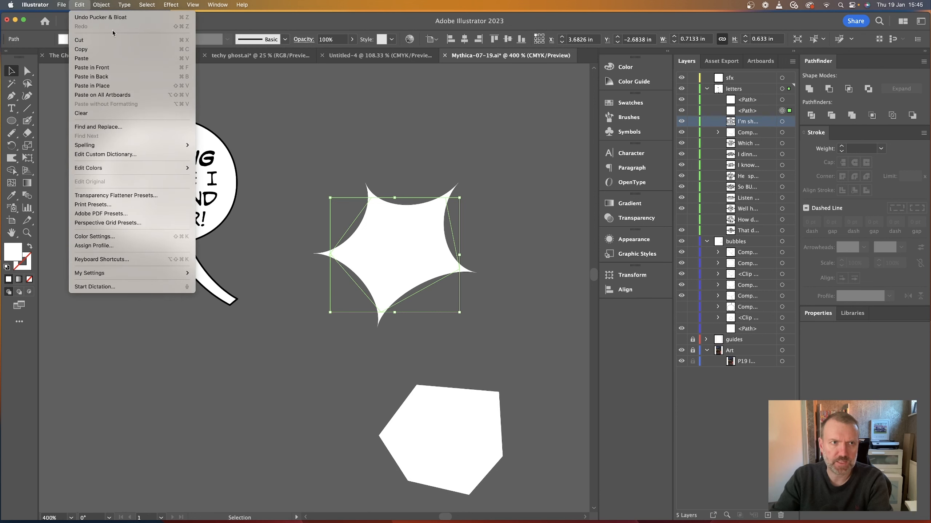
pyautogui.click(128, 127)
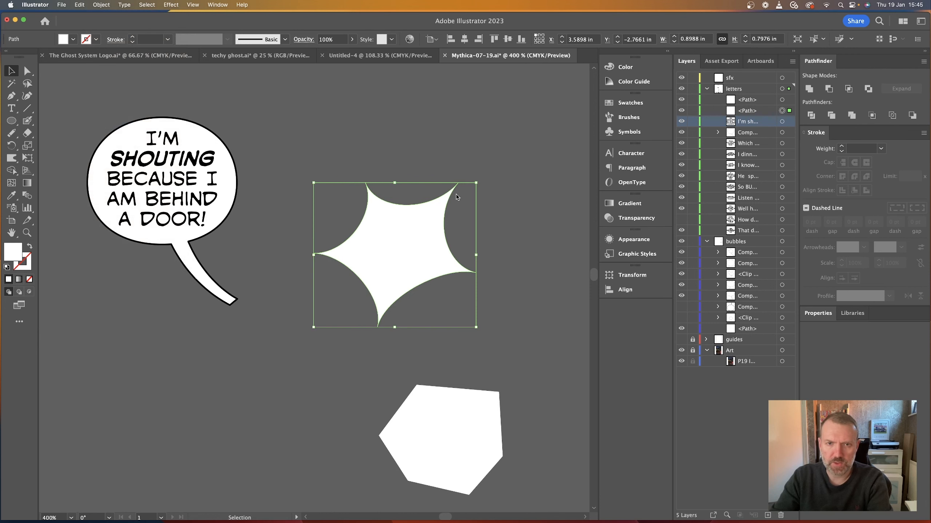
# - Spread the curve handles at the burst's upper-left and left points to widen both spikes
pyautogui.click(25, 73)
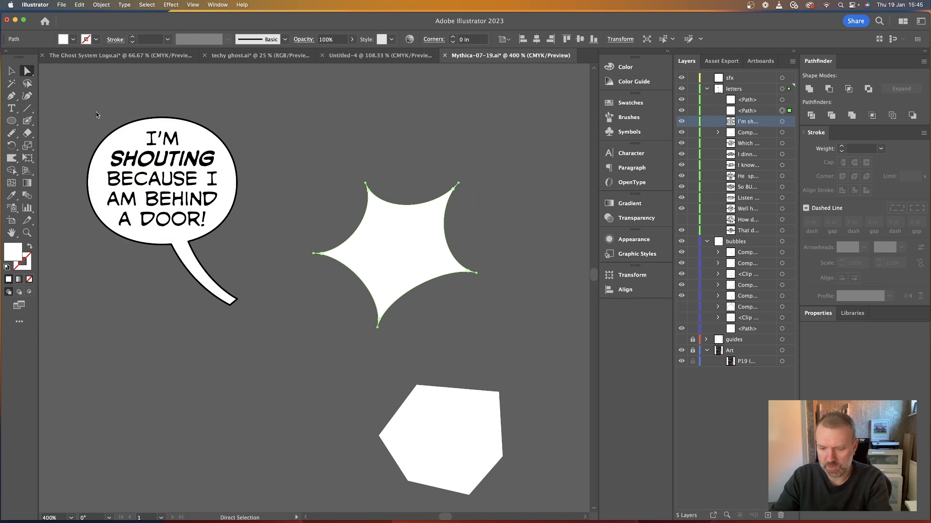
pyautogui.press('super+equal')
pyautogui.press('super+equal')
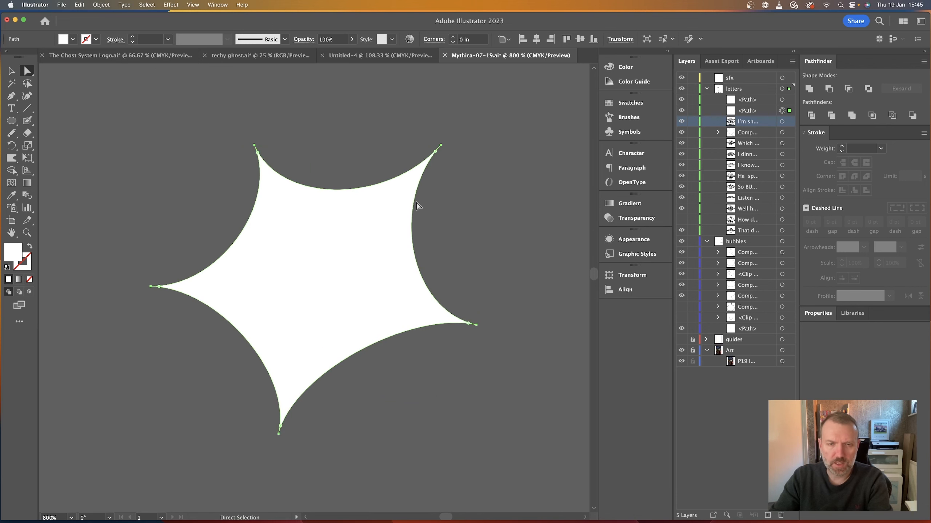
pyautogui.click(428, 210)
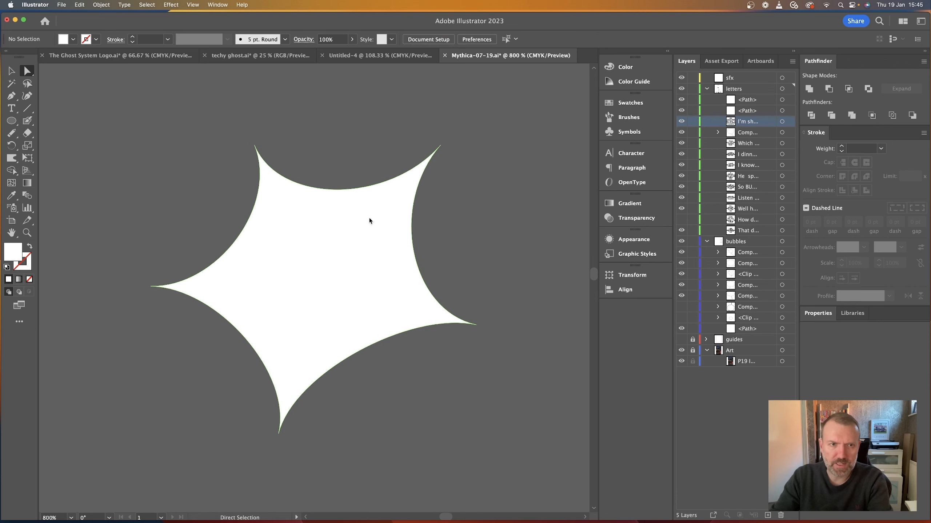
pyautogui.click(255, 146)
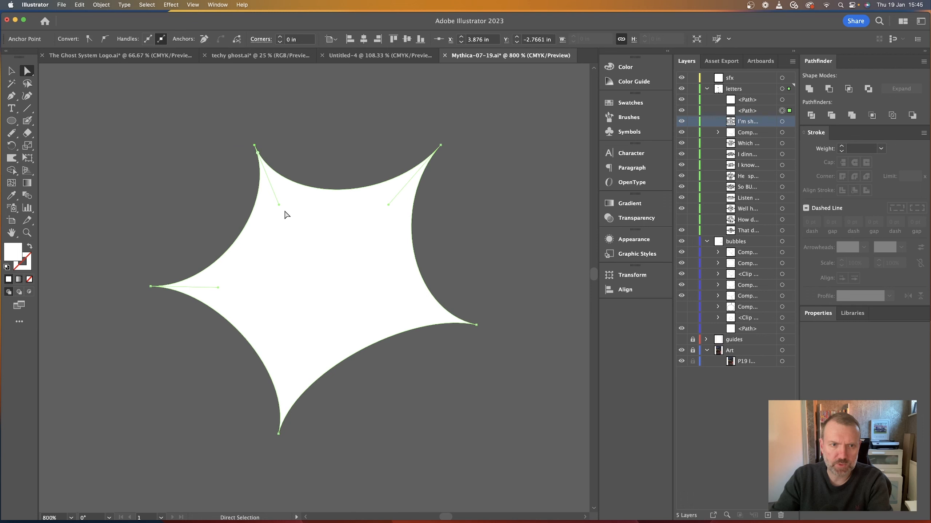
pyautogui.moveTo(278, 204)
pyautogui.mouseDown()
pyautogui.moveTo(264, 209)
pyautogui.moveTo(289, 193)
pyautogui.mouseUp()
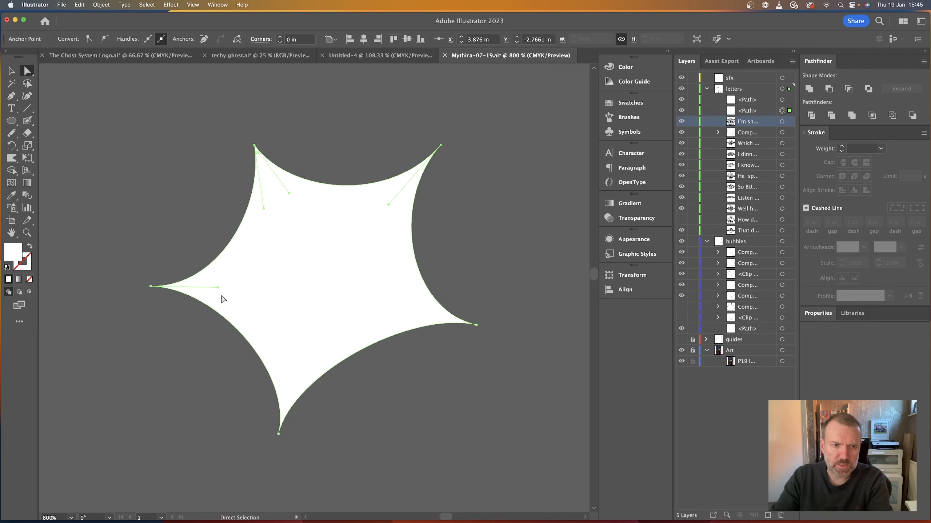
pyautogui.moveTo(219, 288); pyautogui.dragTo(218, 273)
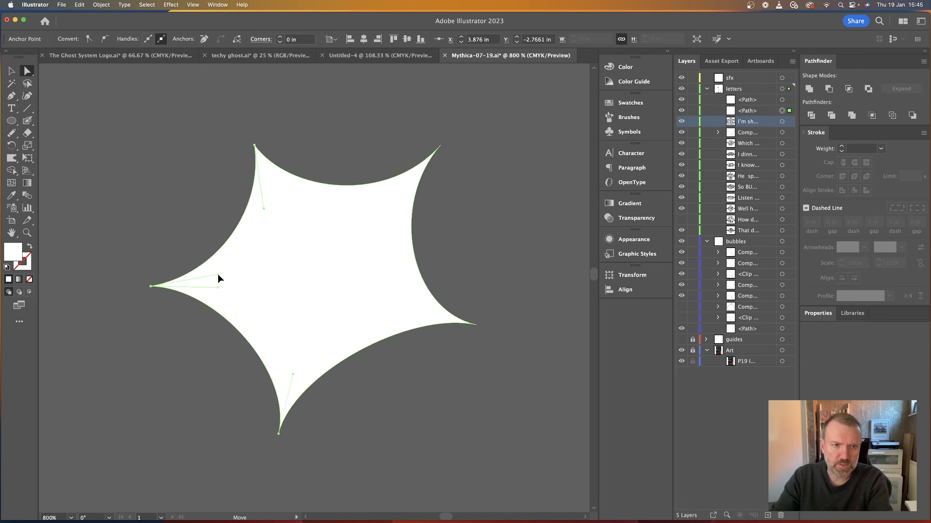
pyautogui.moveTo(150, 287); pyautogui.dragTo(222, 295)
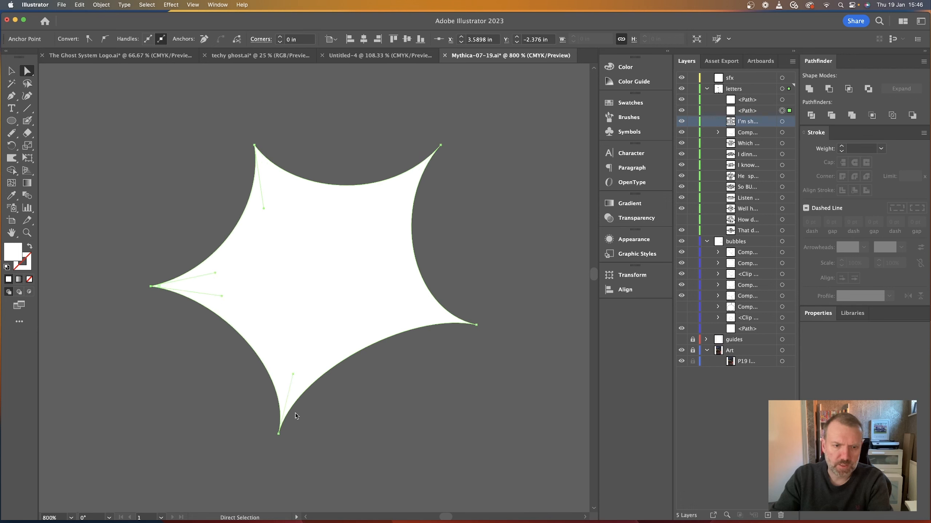
# - Pull in the burst's bottom, lower-right and upper-right points and adjust their curve handles to make the spikes irregular
pyautogui.moveTo(278, 434); pyautogui.dragTo(275, 419)
pyautogui.moveTo(290, 360)
pyautogui.mouseDown()
pyautogui.moveTo(301, 358)
pyautogui.moveTo(277, 355)
pyautogui.mouseUp()
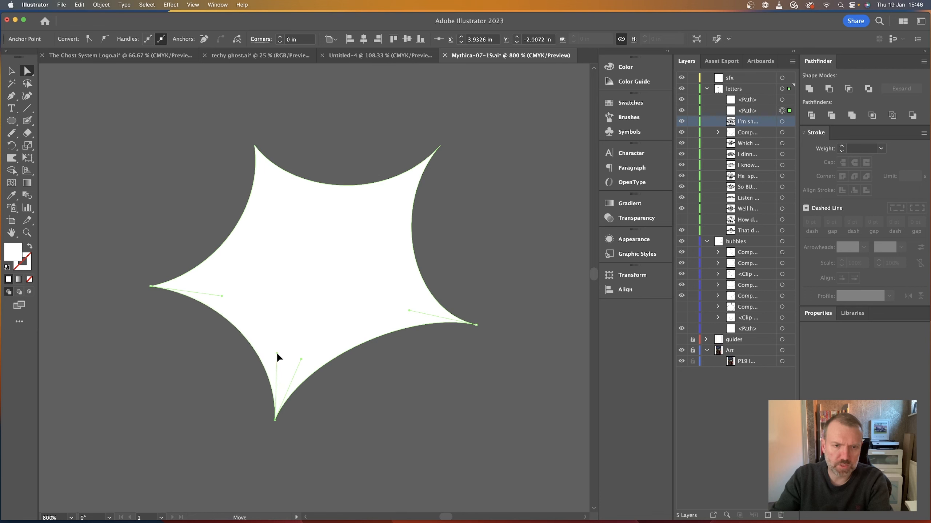
pyautogui.moveTo(477, 325); pyautogui.dragTo(444, 336)
pyautogui.moveTo(375, 321); pyautogui.dragTo(384, 290)
pyautogui.moveTo(440, 145); pyautogui.dragTo(413, 144)
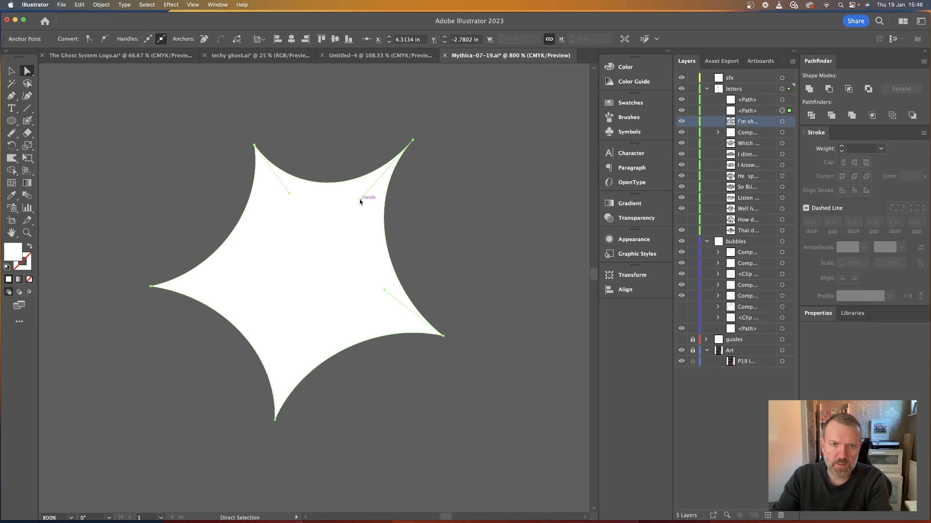
pyautogui.moveTo(360, 200)
pyautogui.mouseDown()
pyautogui.moveTo(349, 192)
pyautogui.moveTo(364, 211)
pyautogui.mouseUp()
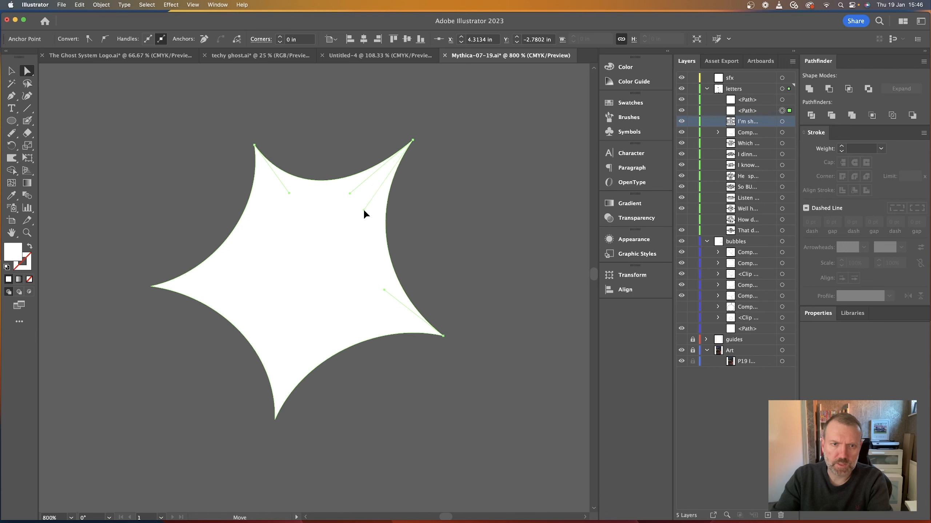
# - Copy the balloon tail's white fill and 0.6 pt black stroke onto the burst with the Eyedropper, then deselect it
pyautogui.click(322, 275)
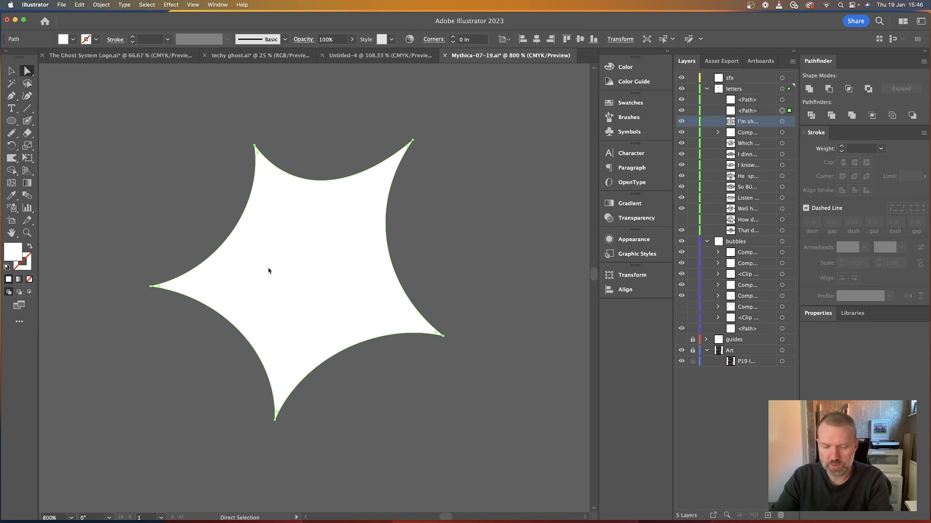
pyautogui.press('super+minus')
pyautogui.press('super+minus')
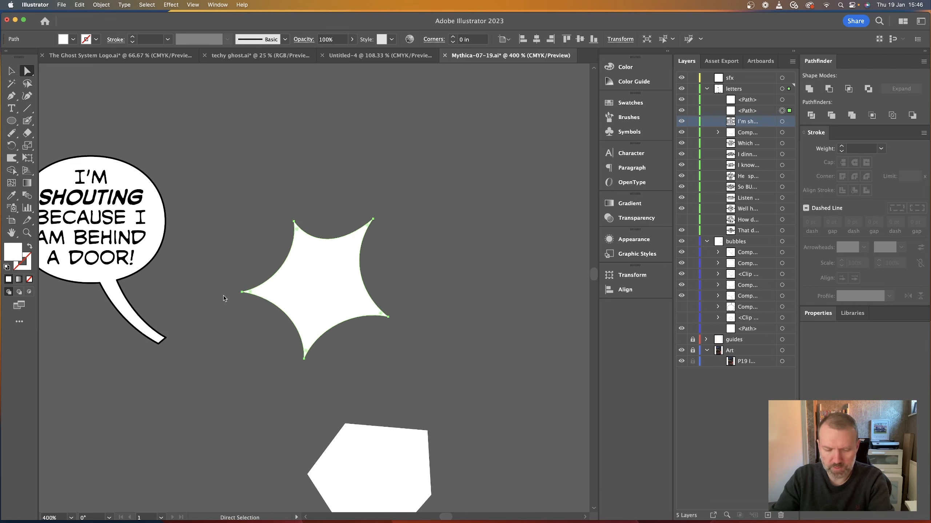
pyautogui.press('i')
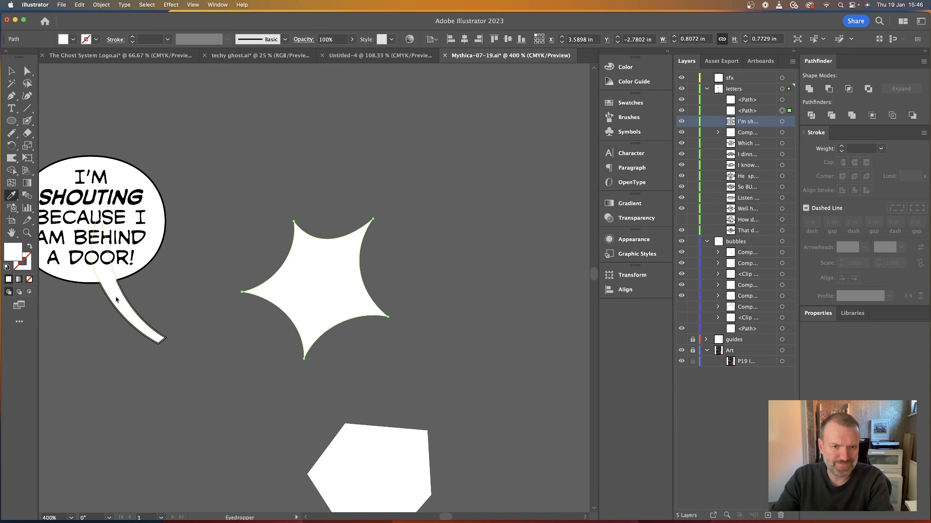
pyautogui.click(115, 300)
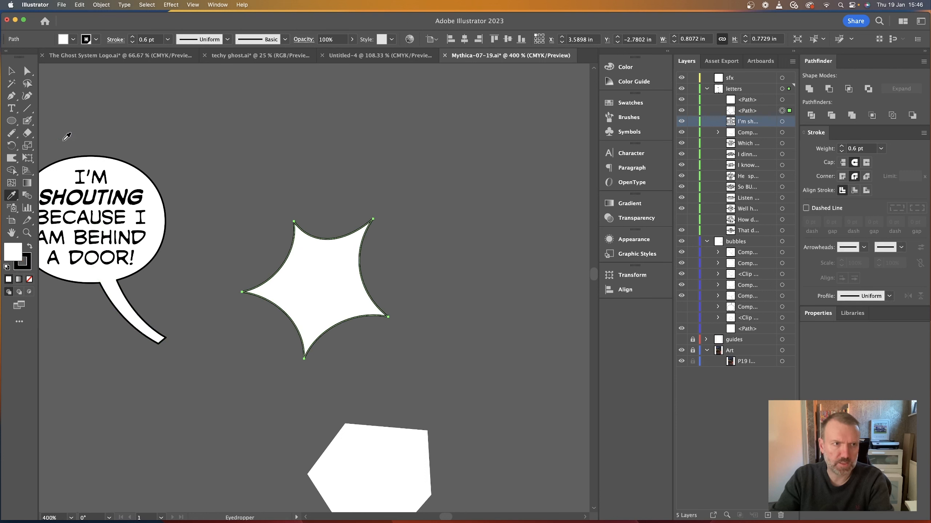
pyautogui.click(11, 71)
pyautogui.click(436, 267)
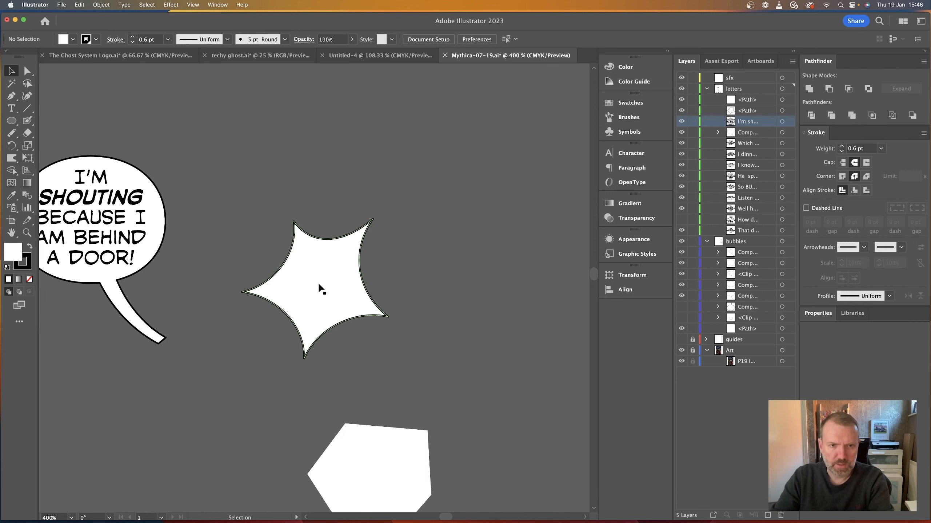
# - Scale the burst down proportionally to about 0.27 in wide and place it over the tip of the balloon's tail
pyautogui.hscroll(-5, 142, 276)
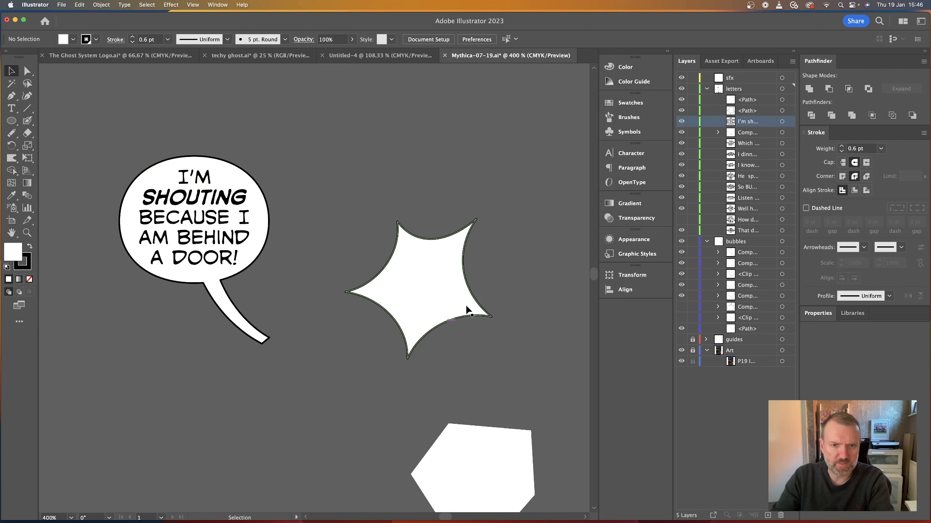
pyautogui.click(425, 276)
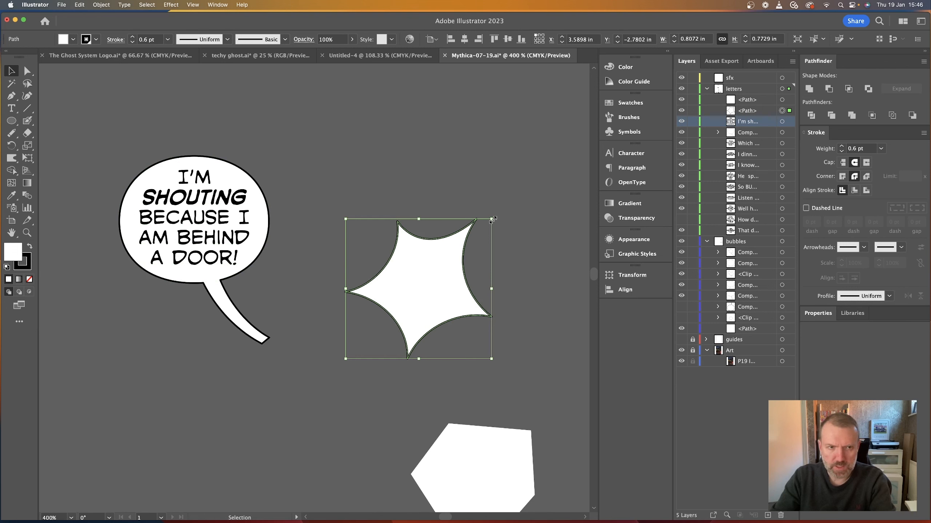
pyautogui.moveTo(492, 220)
pyautogui.mouseDown()
pyautogui.moveTo(467, 253)
pyautogui.moveTo(394, 310)
pyautogui.mouseUp()
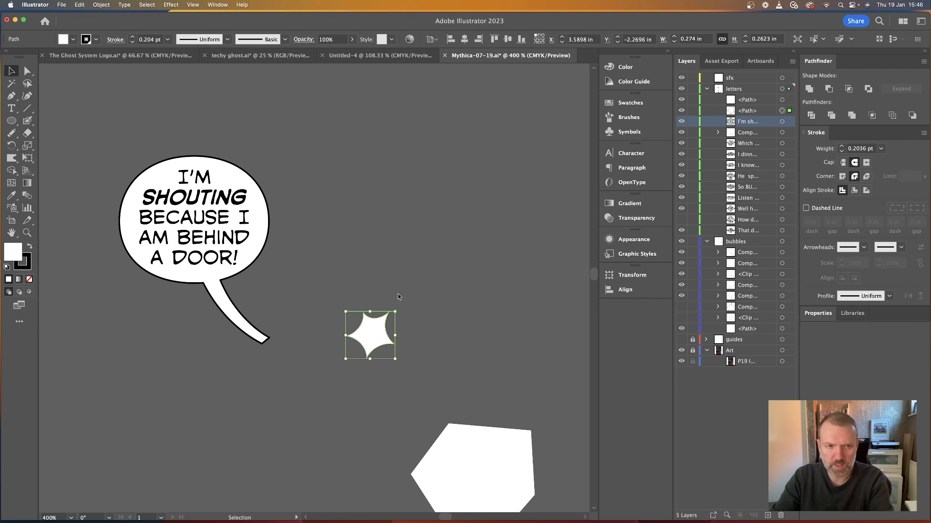
pyautogui.moveTo(374, 346); pyautogui.dragTo(274, 354)
pyautogui.press('super+equal')
pyautogui.press('super+equal')
pyautogui.press('super+equal')
pyautogui.press('super+equal')
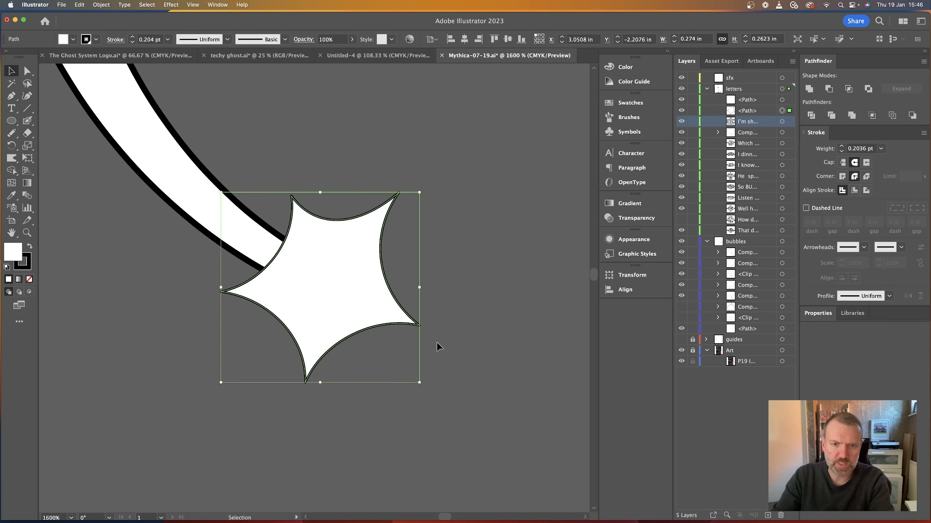
# - Rotate the burst clockwise by roughly 40 degrees and nudge it into position at the tail's tip
pyautogui.moveTo(422, 386); pyautogui.dragTo(331, 411)
pyautogui.moveTo(339, 276); pyautogui.dragTo(342, 291)
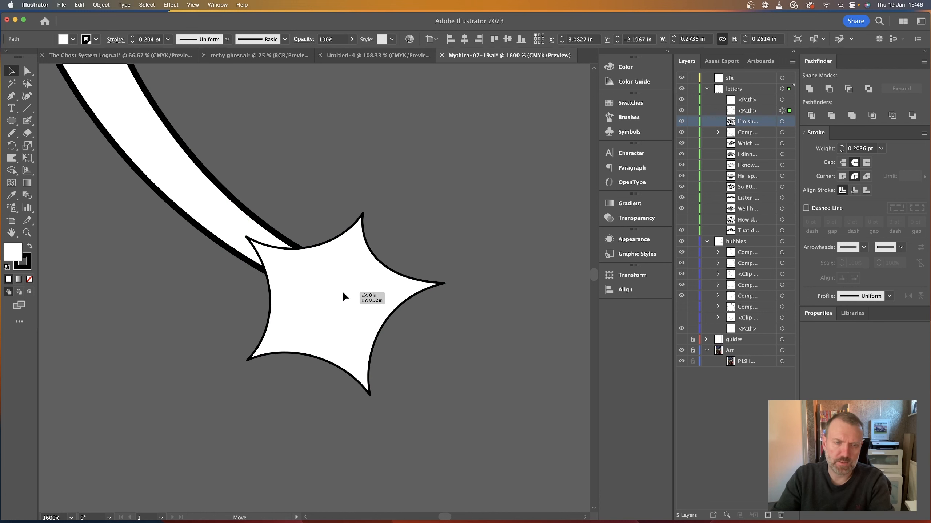
pyautogui.click(428, 312)
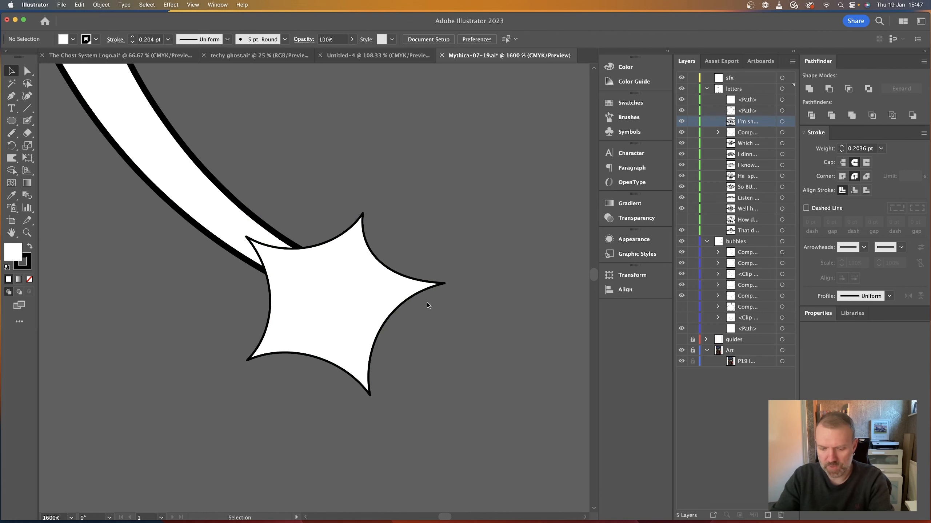
pyautogui.press('super+minus')
pyautogui.press('super+minus')
pyautogui.press('super+minus')
pyautogui.press('super+equal')
pyautogui.press('super+equal')
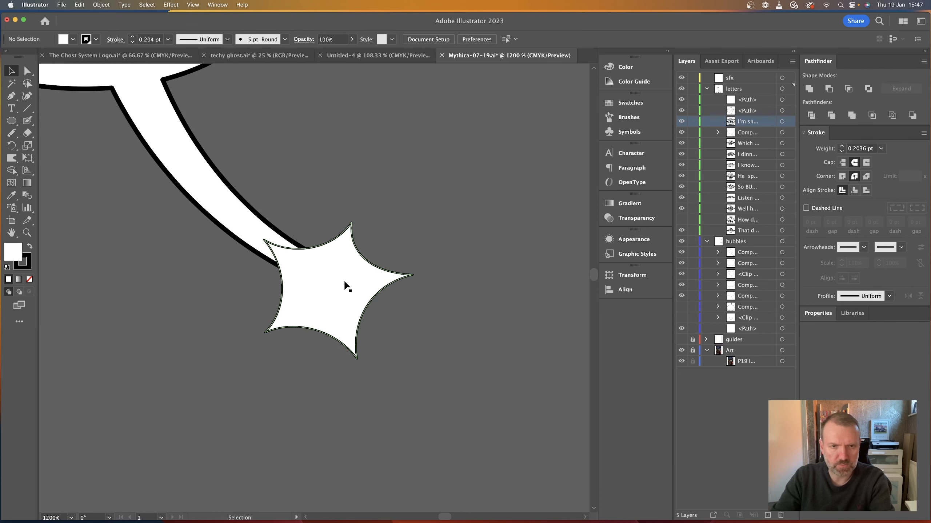
# - Rotate the burst further clockwise and reposition it so the tail enters between its left and upper-left spikes
pyautogui.click(322, 285)
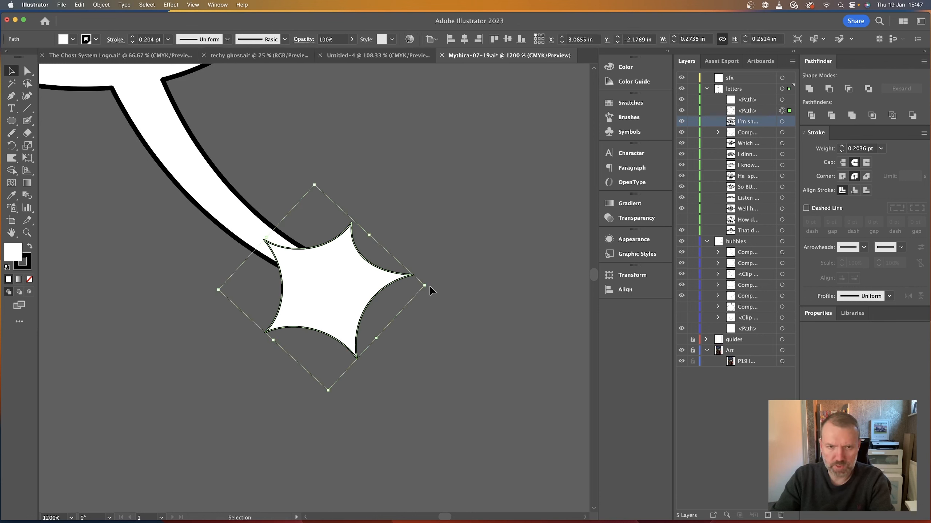
pyautogui.moveTo(428, 286); pyautogui.dragTo(307, 367)
pyautogui.moveTo(301, 304); pyautogui.dragTo(309, 291)
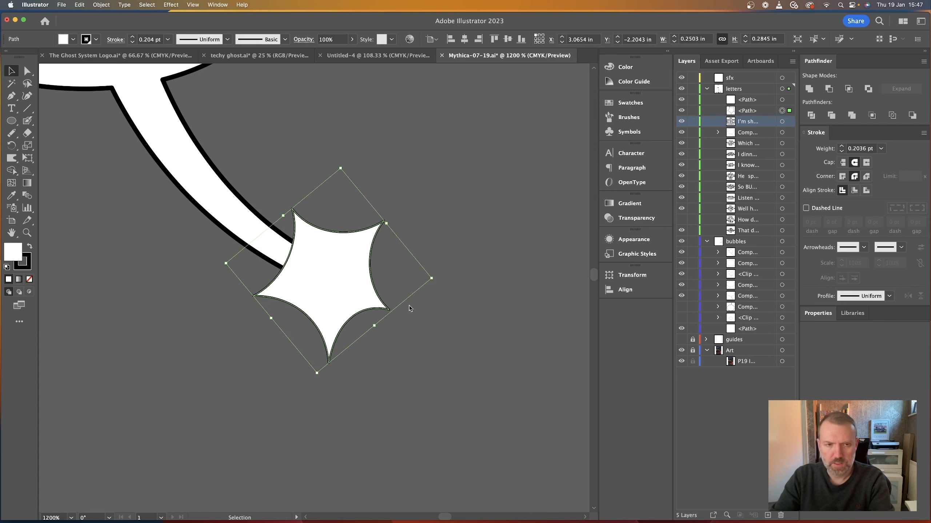
# - Sample the balloon tail's appearance again to restore the scaled burst's stroke to 0.6 pt
pyautogui.press('o')
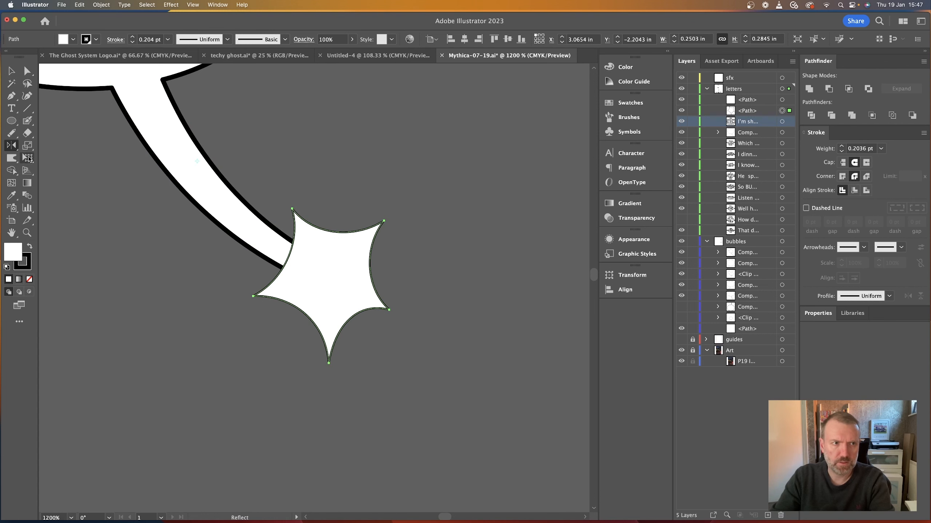
pyautogui.press('i')
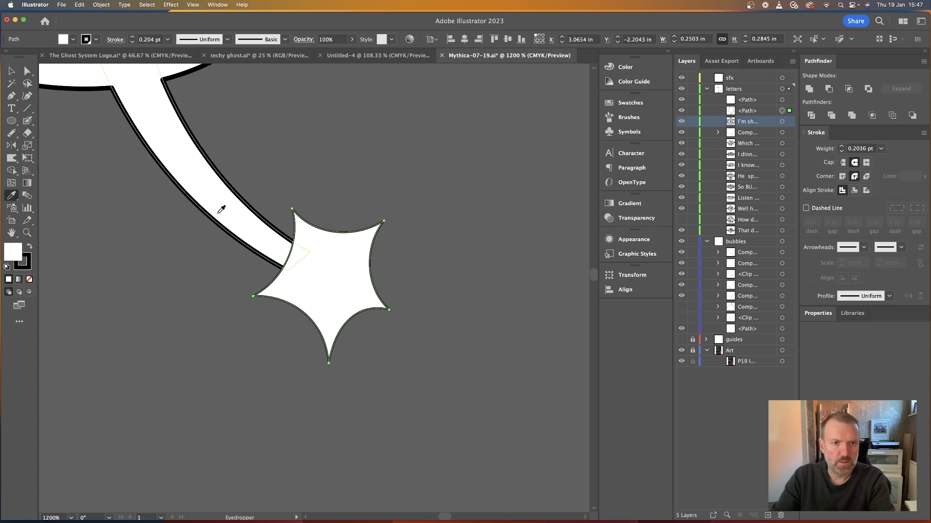
pyautogui.click(220, 206)
pyautogui.click(11, 71)
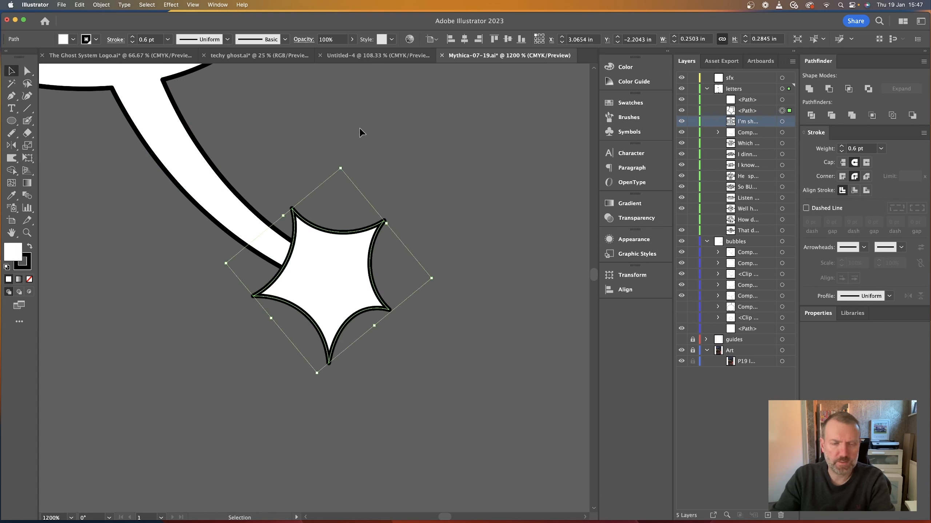
pyautogui.click(437, 224)
# - Unite the burst with the balloon and its tail as one compound shape
pyautogui.click(335, 298)
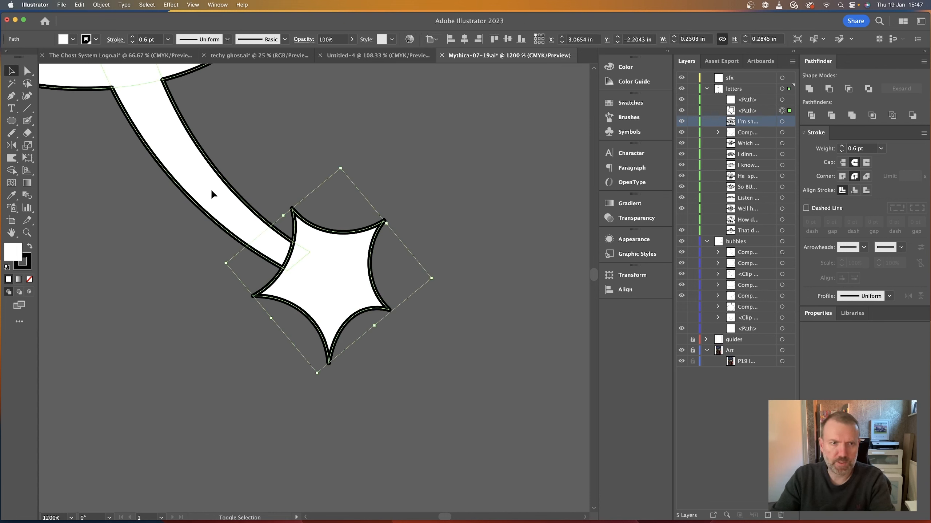
pyautogui.keyDown('shift'); pyautogui.click(210, 189); pyautogui.keyUp('shift')
pyautogui.click(808, 88)
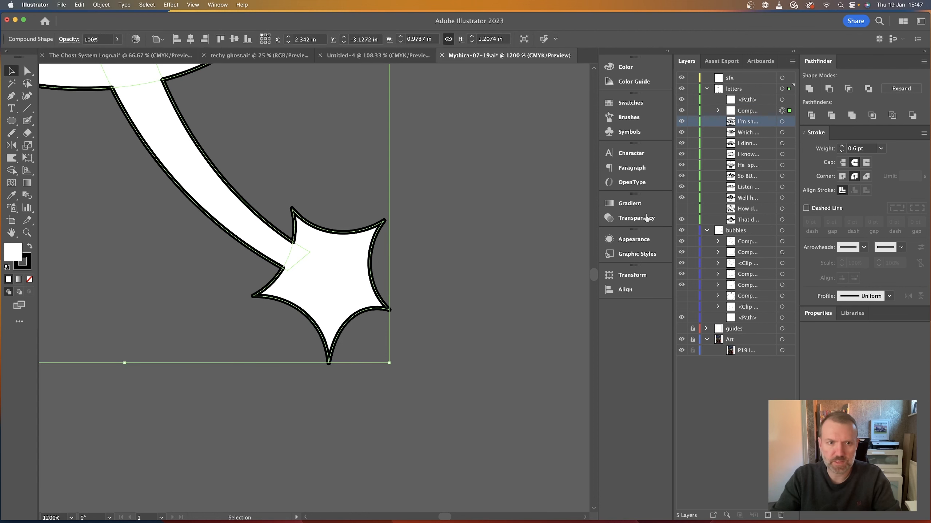
pyautogui.click(517, 296)
pyautogui.press('super+minus')
pyautogui.press('super+minus')
pyautogui.press('super+minus')
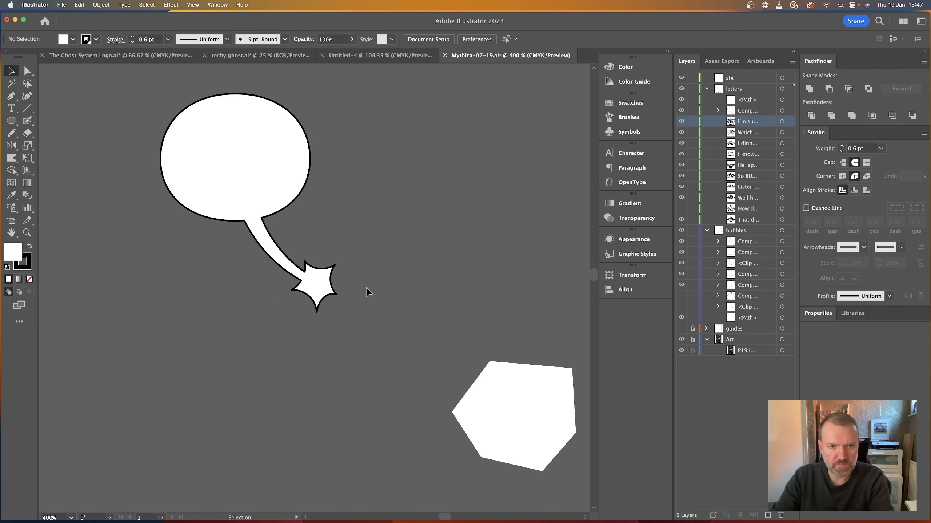
# - Move the "I'm shouting" lettering above the merged balloon shape in the layer order
pyautogui.press('super+equal')
pyautogui.scroll(5, 311, 218)
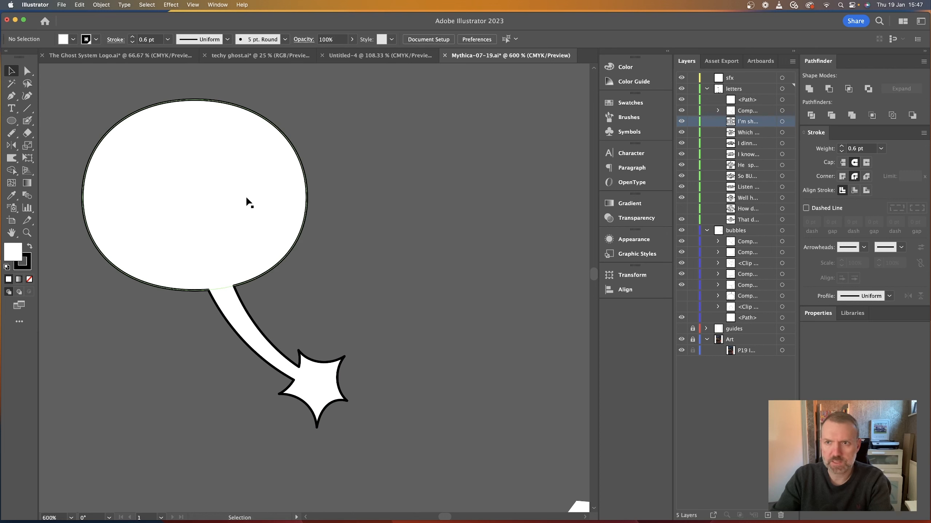
pyautogui.moveTo(744, 124); pyautogui.dragTo(747, 110)
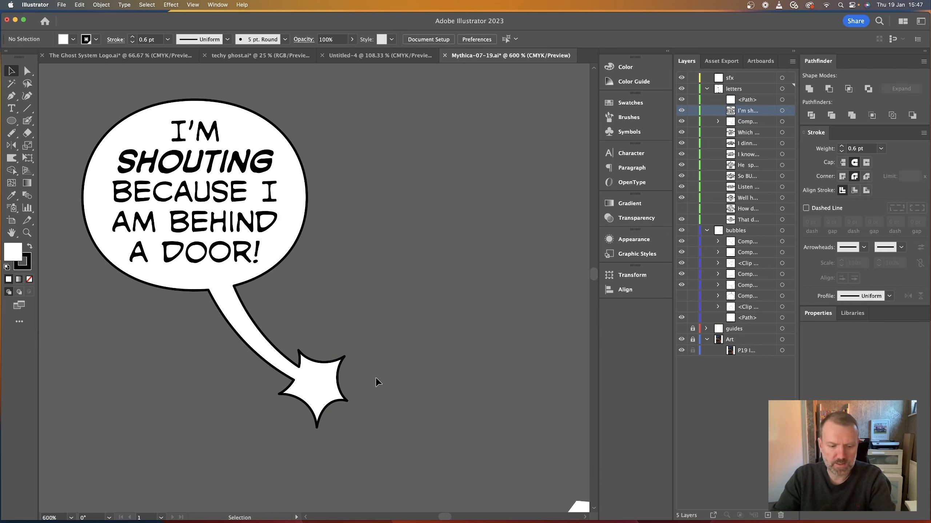
pyautogui.scroll(-3, 431, 388)
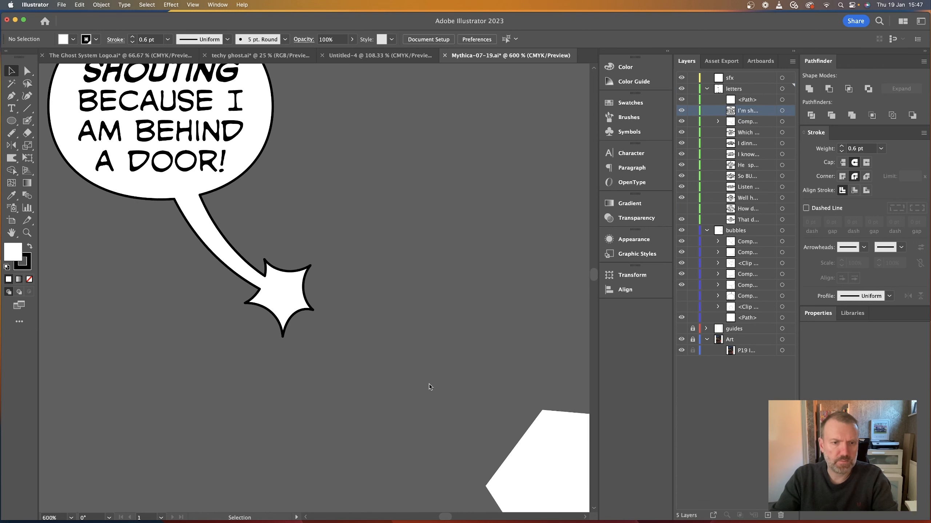
pyautogui.scroll(3, 354, 385)
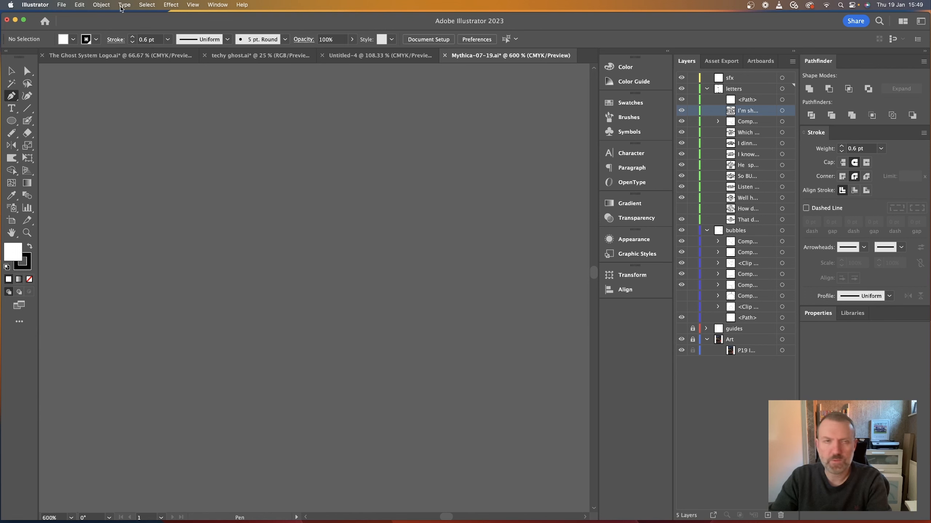
pyautogui.click(146, 4)
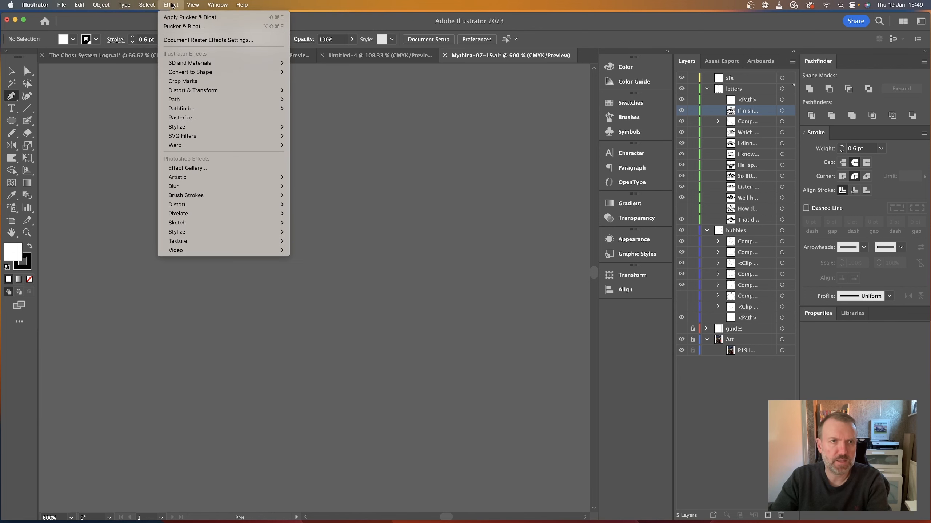
pyautogui.moveTo(281, 91)
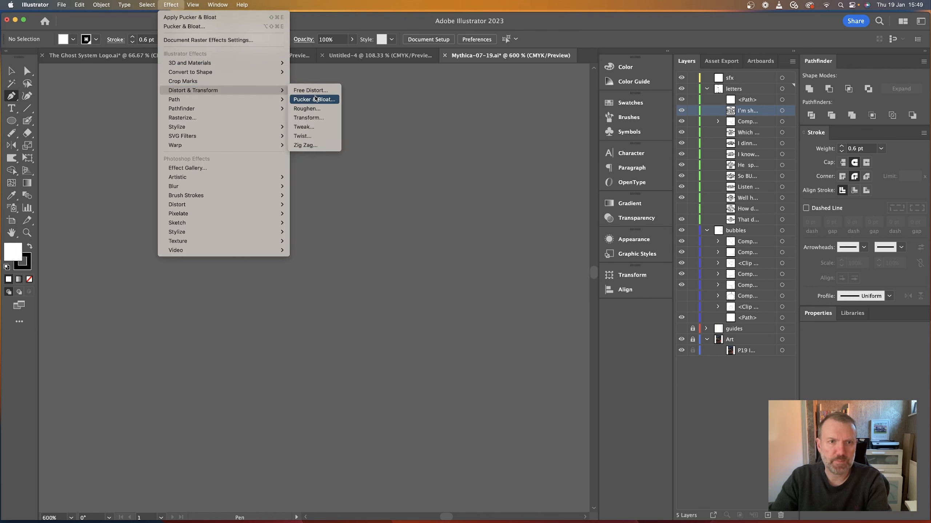
pyautogui.click(386, 26)
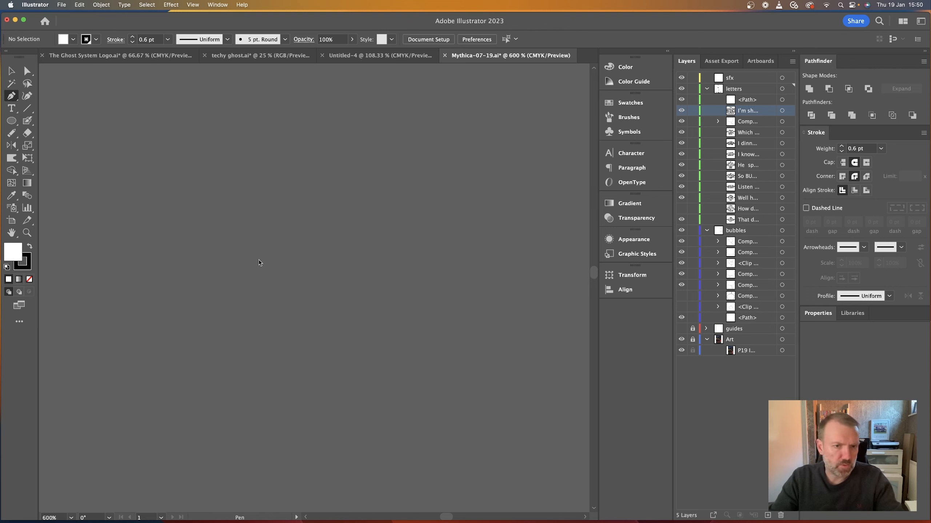
# - Draw a closed five-pointed burst about 0.26 in wide with the Pen tool, redirecting the handles at its points to curve the sides inward
pyautogui.click(283, 272)
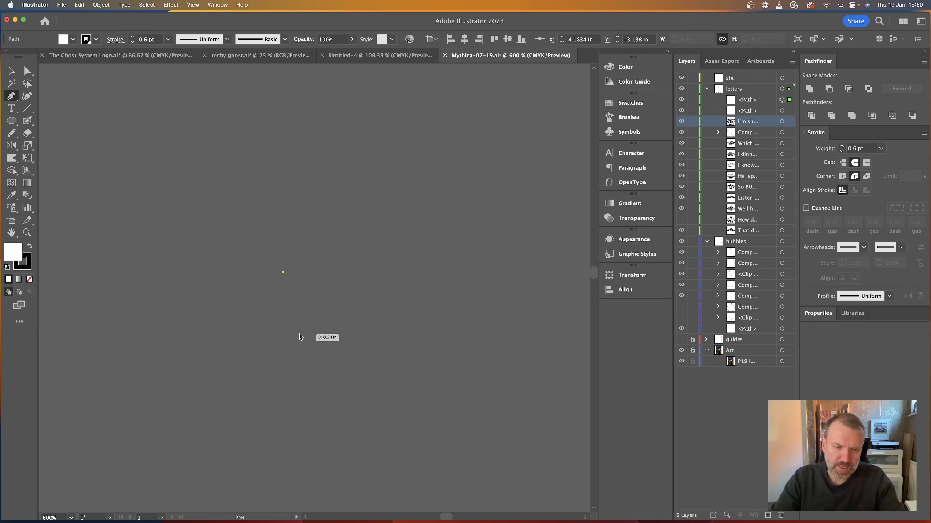
pyautogui.moveTo(300, 335); pyautogui.dragTo(285, 375)
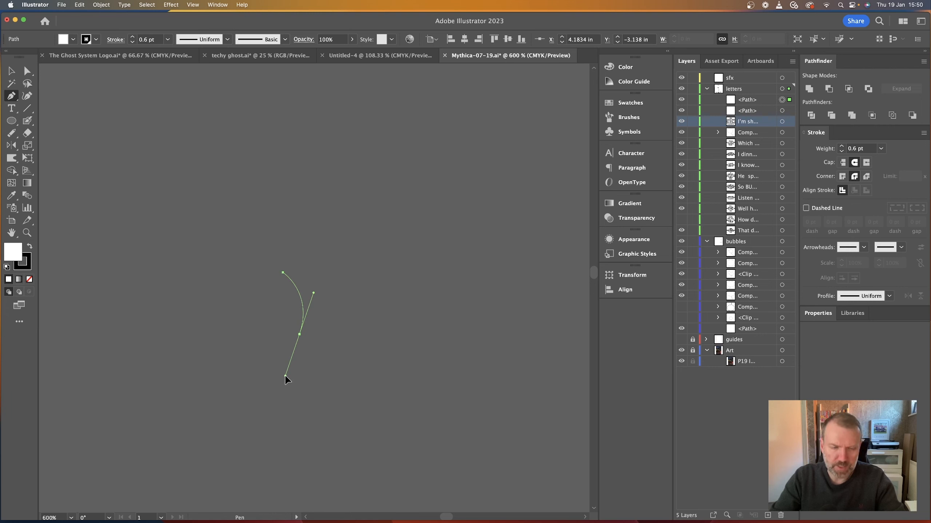
pyautogui.moveTo(285, 376); pyautogui.dragTo(329, 335)
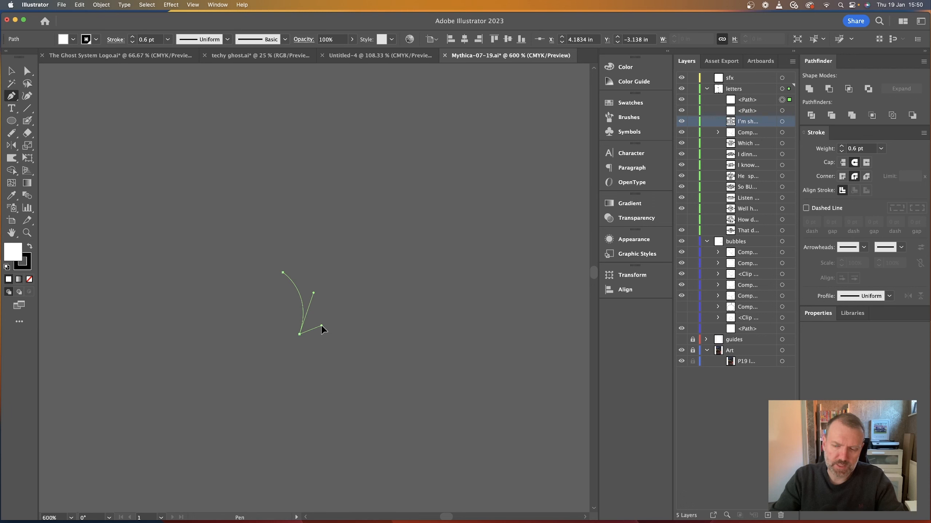
pyautogui.click(321, 326)
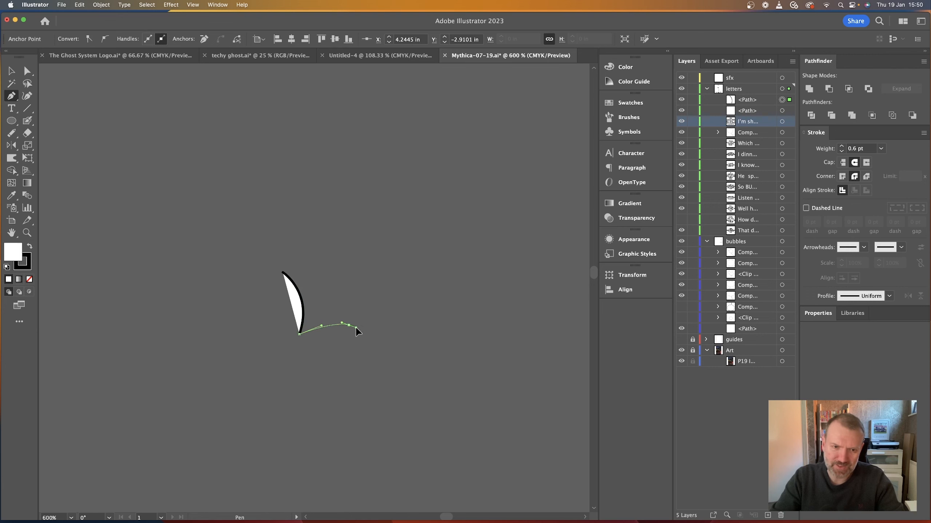
pyautogui.moveTo(350, 325); pyautogui.dragTo(368, 331)
pyautogui.moveTo(366, 332); pyautogui.dragTo(355, 314)
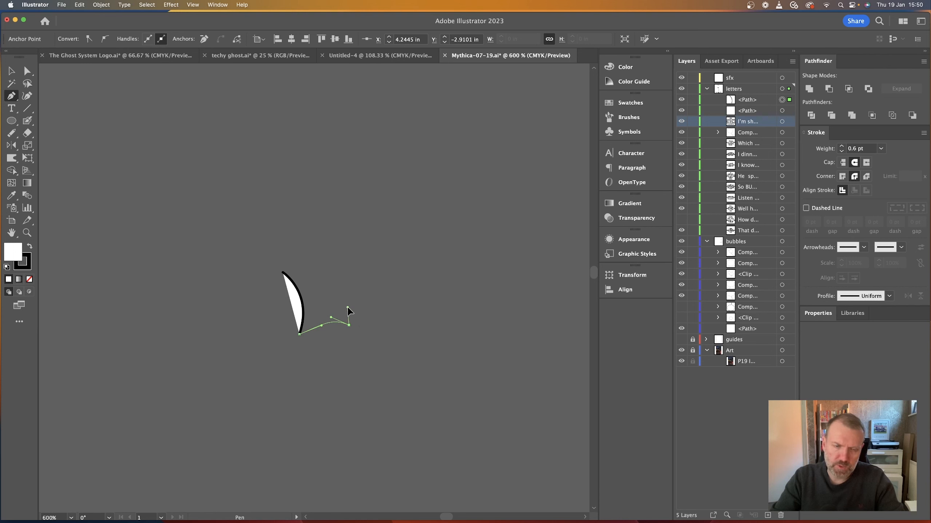
pyautogui.moveTo(355, 273); pyautogui.dragTo(360, 271)
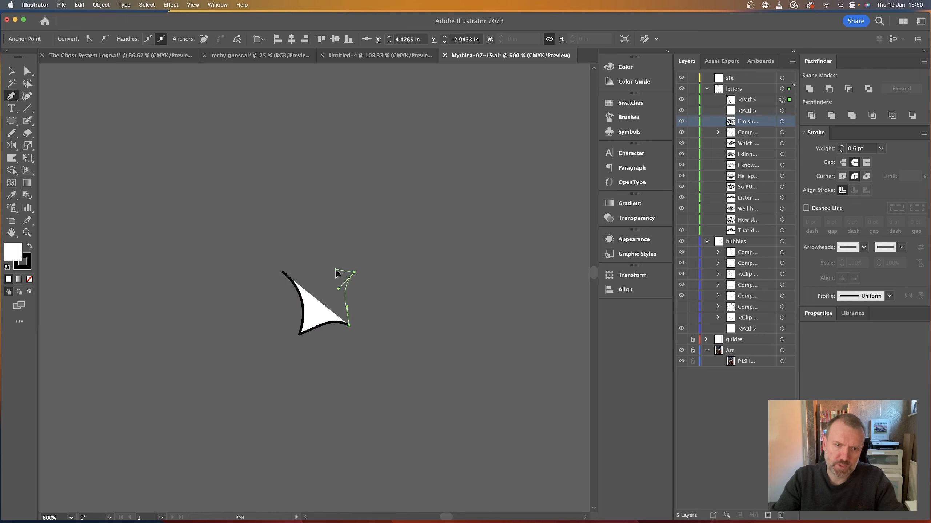
pyautogui.moveTo(336, 267); pyautogui.dragTo(312, 245)
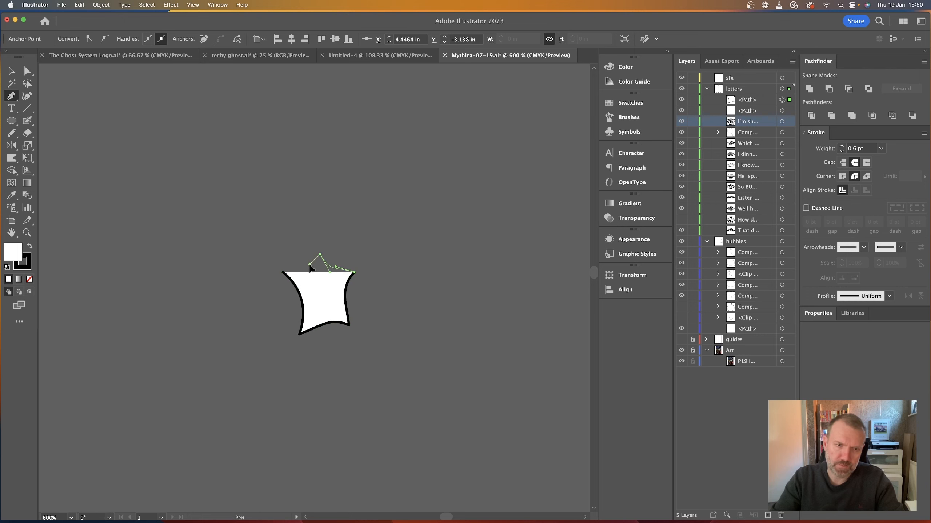
pyautogui.moveTo(282, 272); pyautogui.dragTo(268, 272)
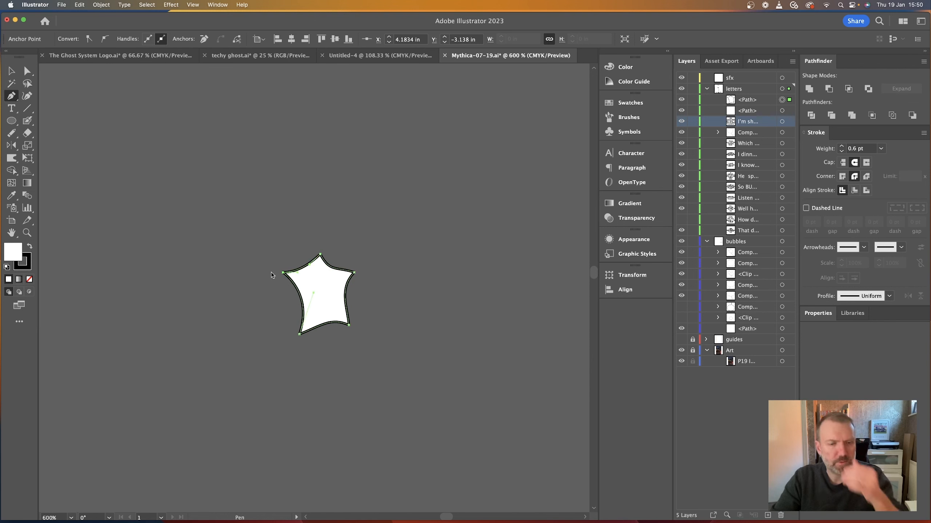
# - Adjust the direction handles at the burst's top and upper-right points to curve its two upper sides evenly inward
pyautogui.click(27, 71)
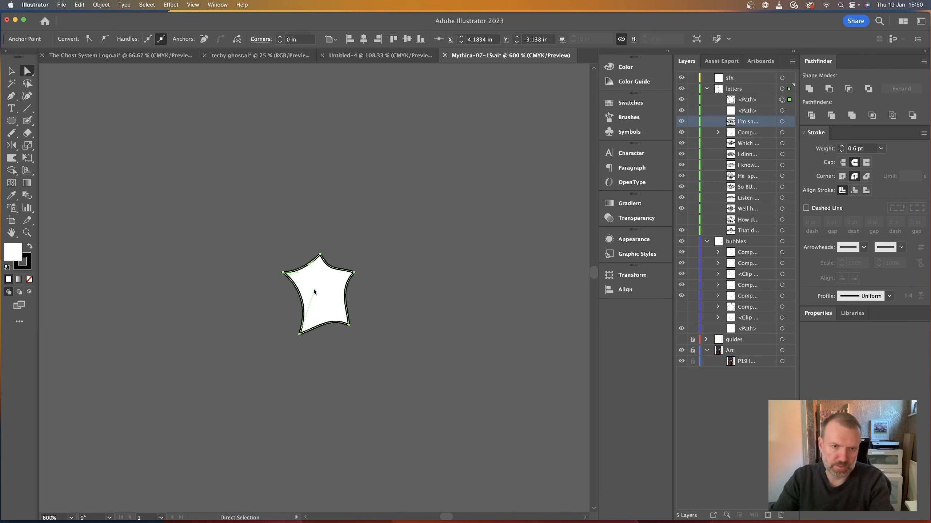
pyautogui.click(321, 280)
pyautogui.press('super+equal')
pyautogui.press('super+equal')
pyautogui.press('super+equal')
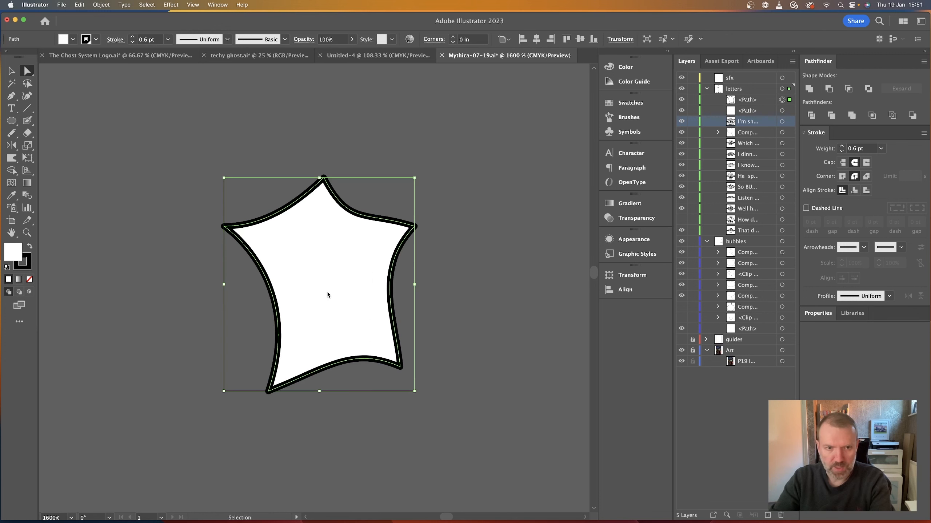
pyautogui.click(323, 178)
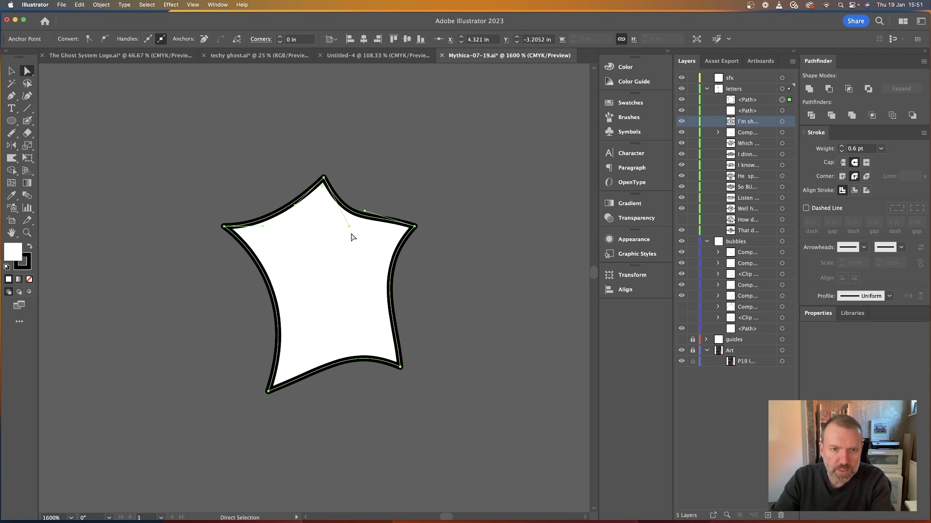
pyautogui.moveTo(294, 206); pyautogui.dragTo(306, 216)
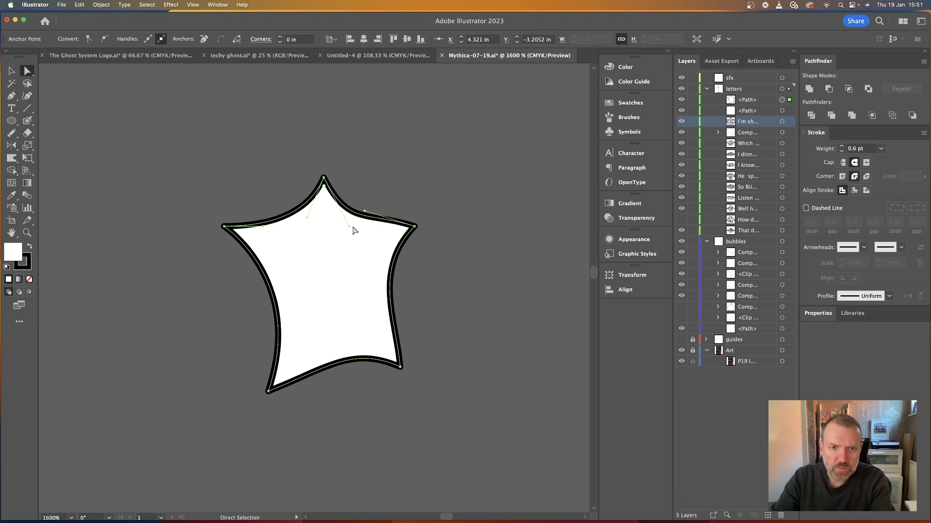
pyautogui.moveTo(367, 214); pyautogui.dragTo(414, 226)
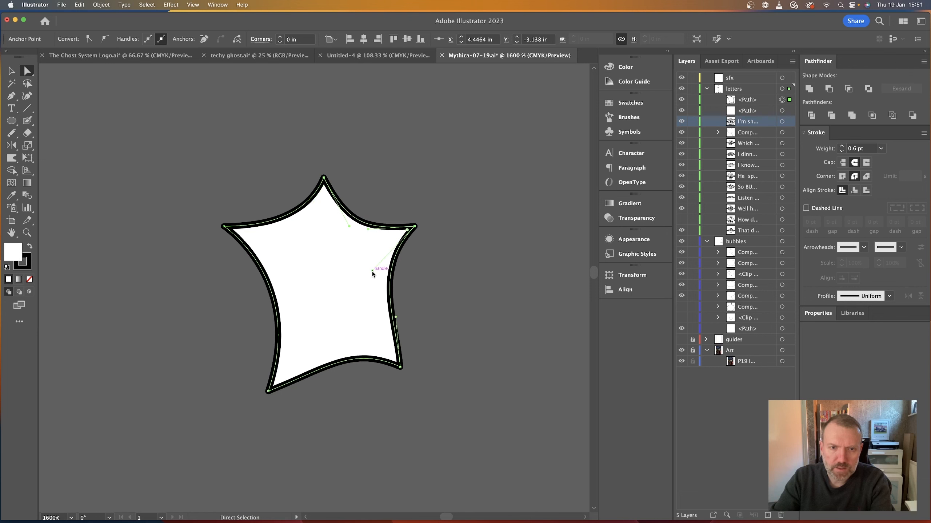
# - Deepen the inward curves of the burst's right and bottom sides by pulling their direction handles further into the shape
pyautogui.moveTo(372, 271)
pyautogui.mouseDown()
pyautogui.moveTo(360, 267)
pyautogui.moveTo(360, 278)
pyautogui.mouseUp()
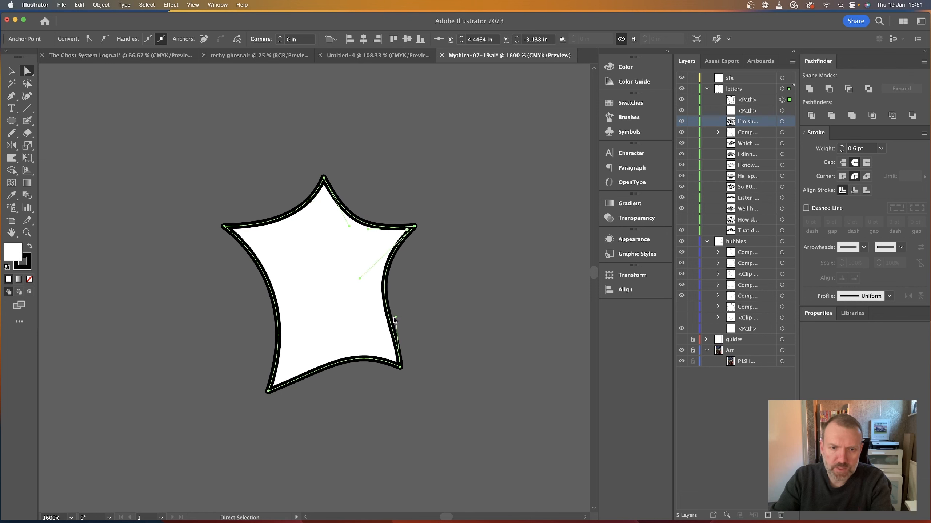
pyautogui.moveTo(396, 317); pyautogui.dragTo(368, 322)
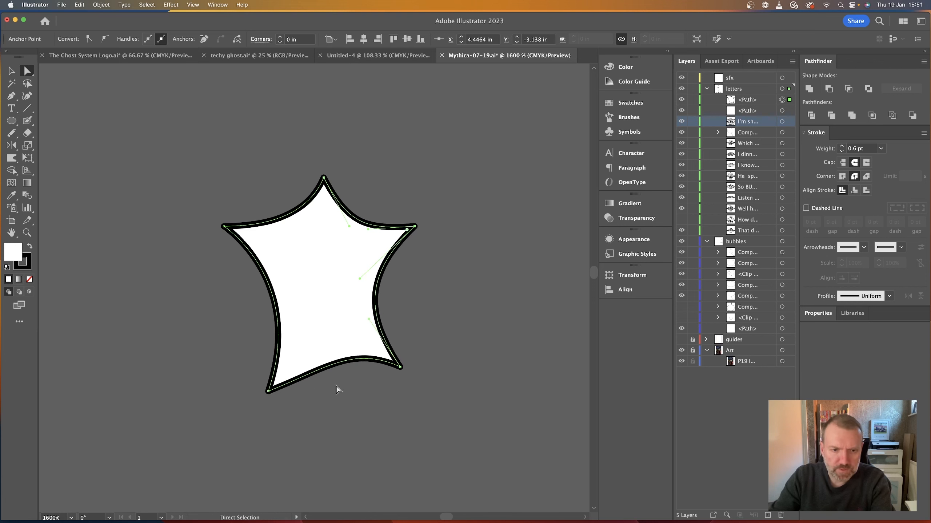
pyautogui.click(270, 392)
pyautogui.moveTo(326, 367); pyautogui.dragTo(310, 351)
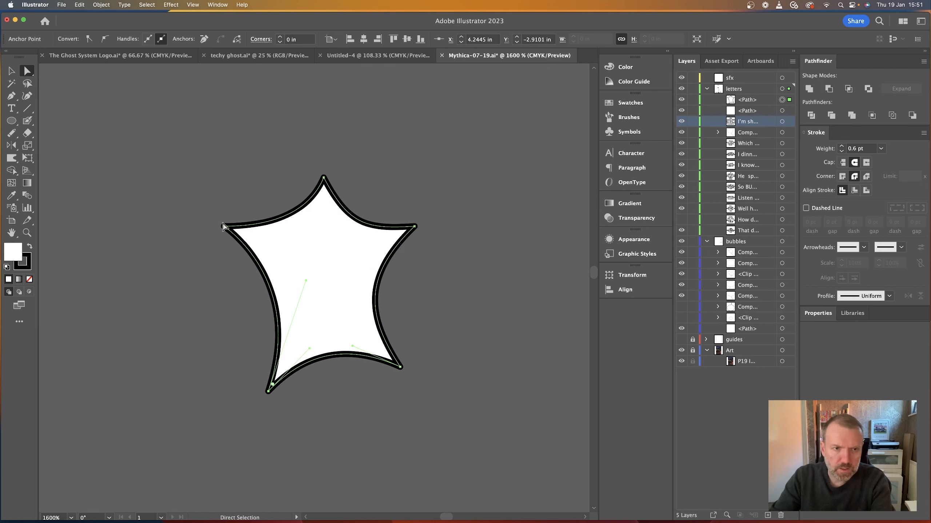
# - Even out the burst by lowering its left point, raising its lower-left point slightly, and refining the handle between them
pyautogui.moveTo(223, 227); pyautogui.dragTo(288, 253)
pyautogui.moveTo(227, 271); pyautogui.dragTo(227, 272)
pyautogui.moveTo(269, 392); pyautogui.dragTo(267, 373)
pyautogui.moveTo(302, 263)
pyautogui.mouseDown()
pyautogui.moveTo(301, 271)
pyautogui.moveTo(317, 259)
pyautogui.mouseUp()
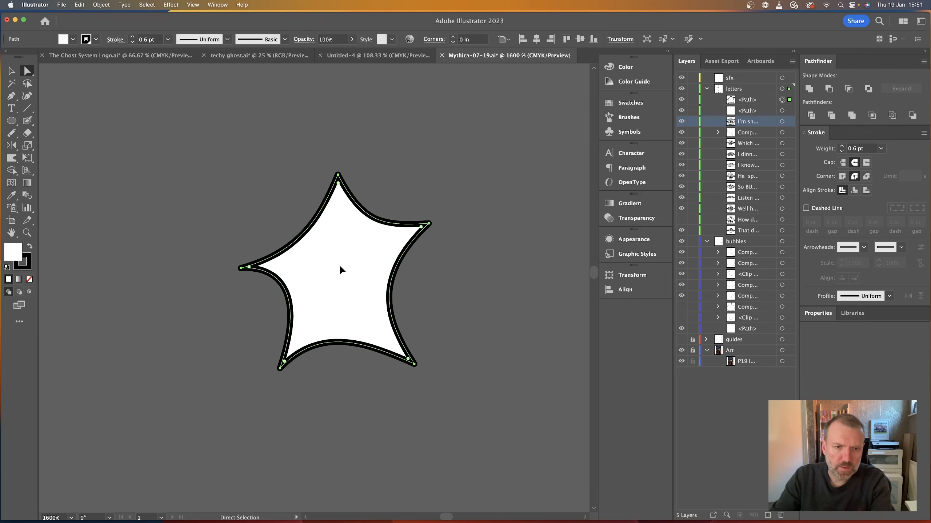
pyautogui.click(280, 368)
pyautogui.moveTo(318, 263); pyautogui.dragTo(313, 285)
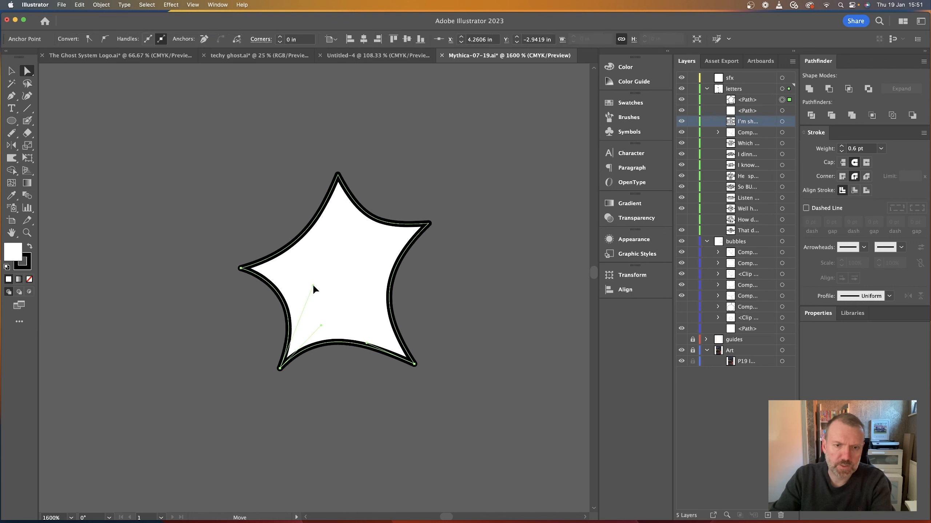
pyautogui.click(353, 371)
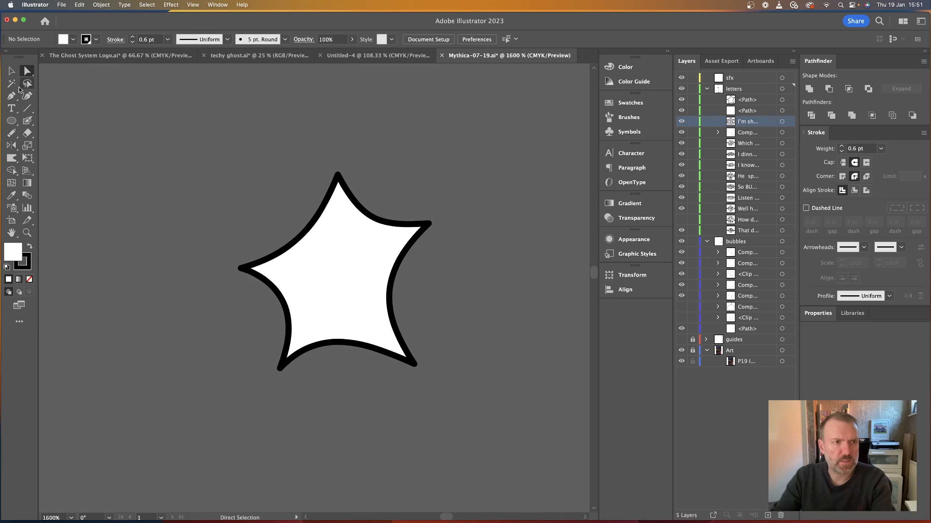
# - Replace the old burst at the end of the balloon's tail with the hand-drawn one, deleting the old burst
pyautogui.click(11, 71)
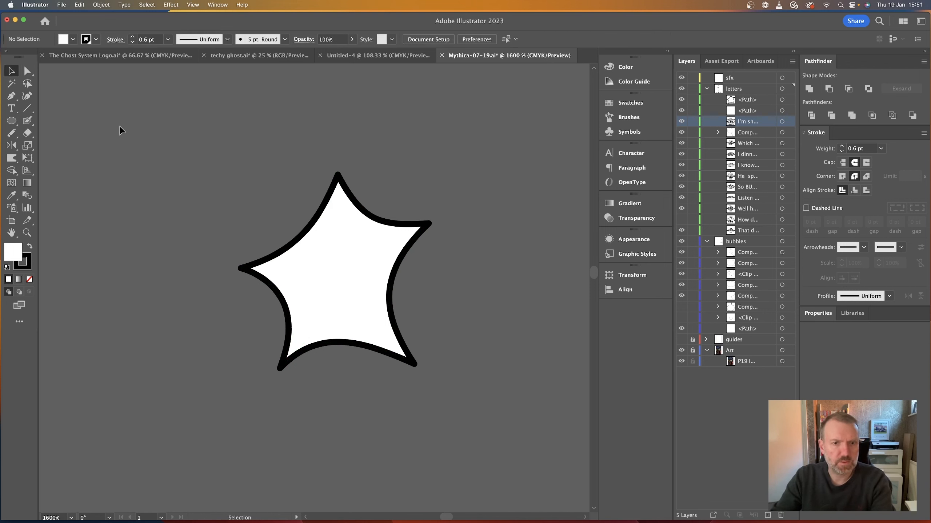
pyautogui.click(348, 293)
pyautogui.press('super+minus')
pyautogui.press('super+minus')
pyautogui.press('super+minus')
pyautogui.press('super+minus')
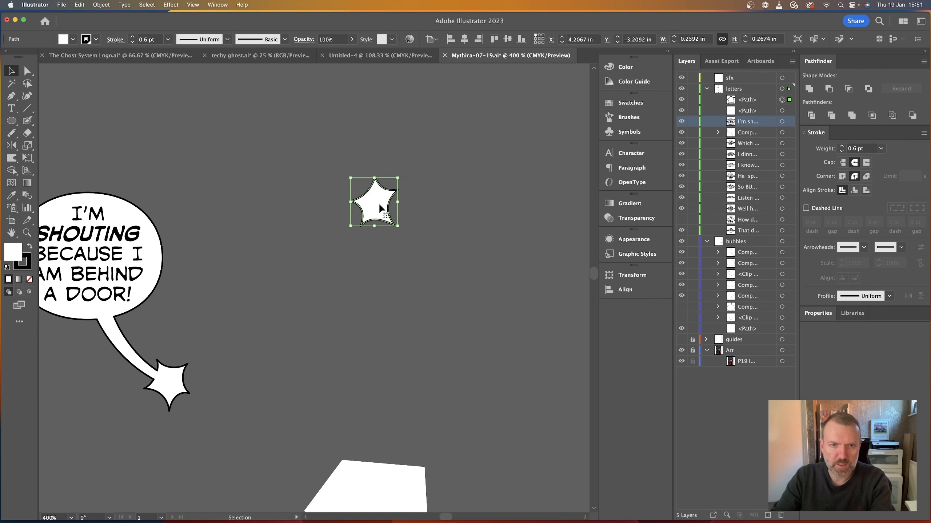
pyautogui.moveTo(381, 209); pyautogui.dragTo(169, 387)
pyautogui.press('a')
pyautogui.click(242, 341)
pyautogui.click(169, 385)
pyautogui.press('BackSpace')
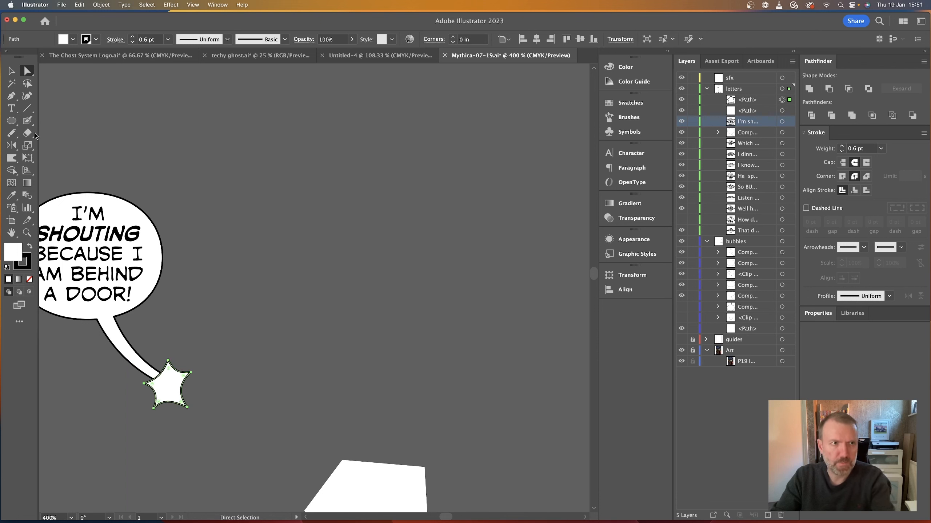
# - Unite the hand-drawn burst with the balloon and tail as a compound shape, and move the "I'm shouting" lettering above it in the layer order
pyautogui.press('v')
pyautogui.keyDown('shift'); pyautogui.click(113, 339); pyautogui.keyUp('shift')
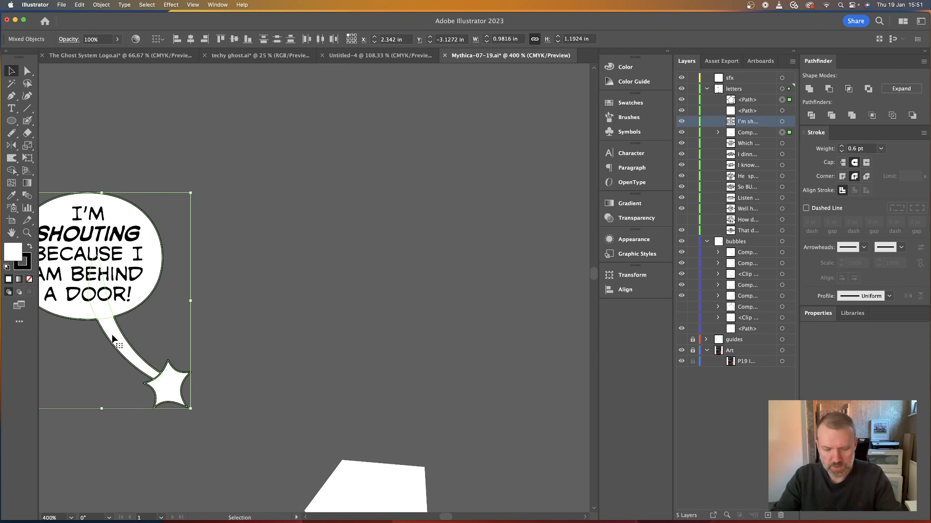
pyautogui.click(809, 88)
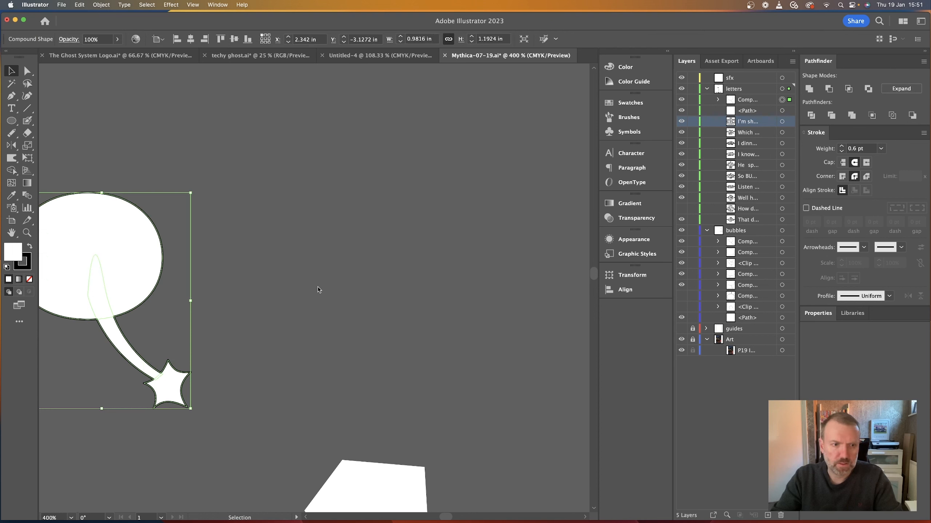
pyautogui.click(330, 282)
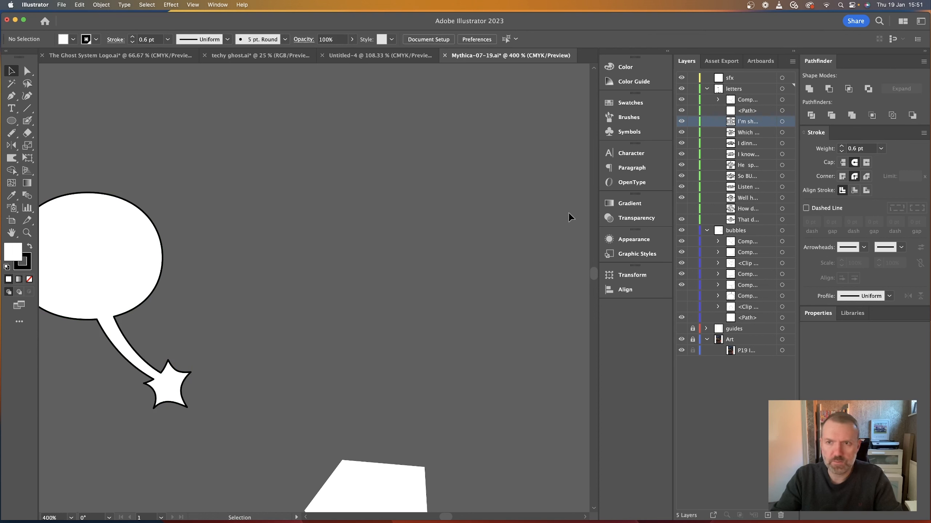
pyautogui.moveTo(745, 122); pyautogui.dragTo(745, 96)
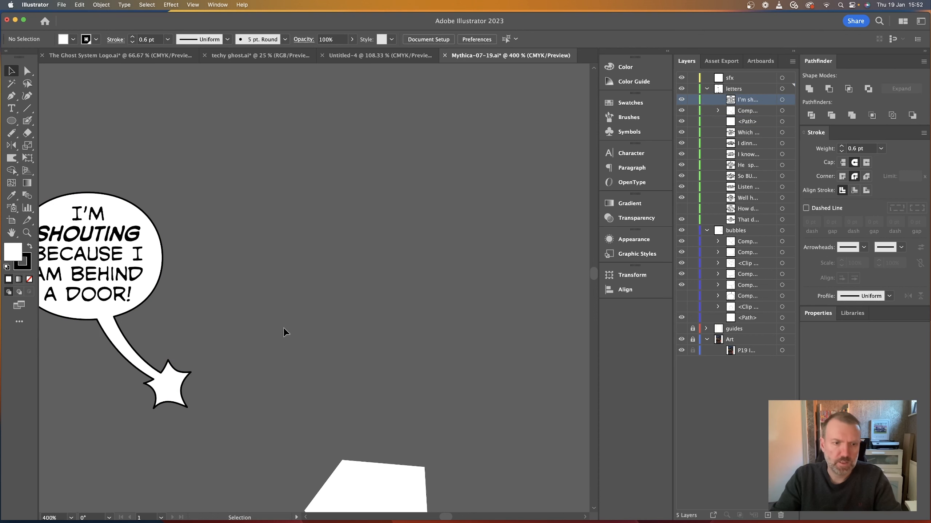
pyautogui.hscroll(-3, 212, 411)
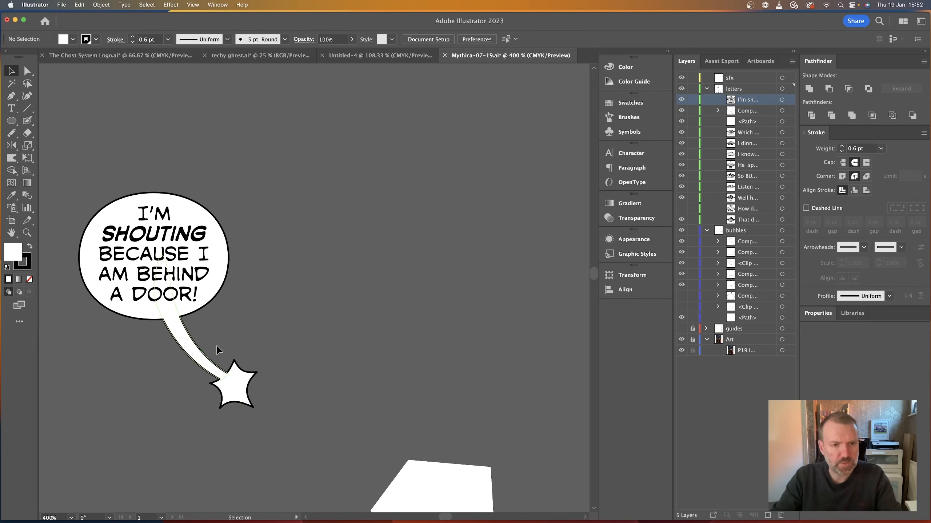